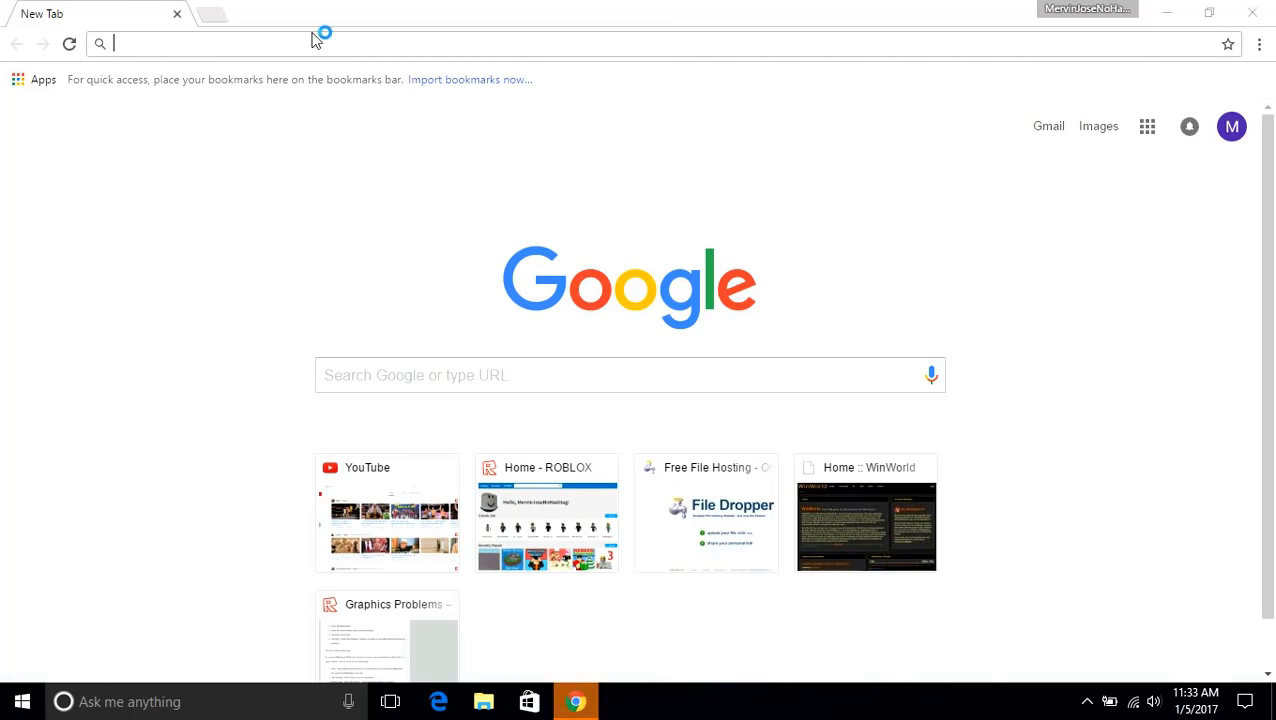
# Open the web page filedropper.com/robloxinstallerforoldwindowsorotherfloppy
pyautogui.click(29, 55)
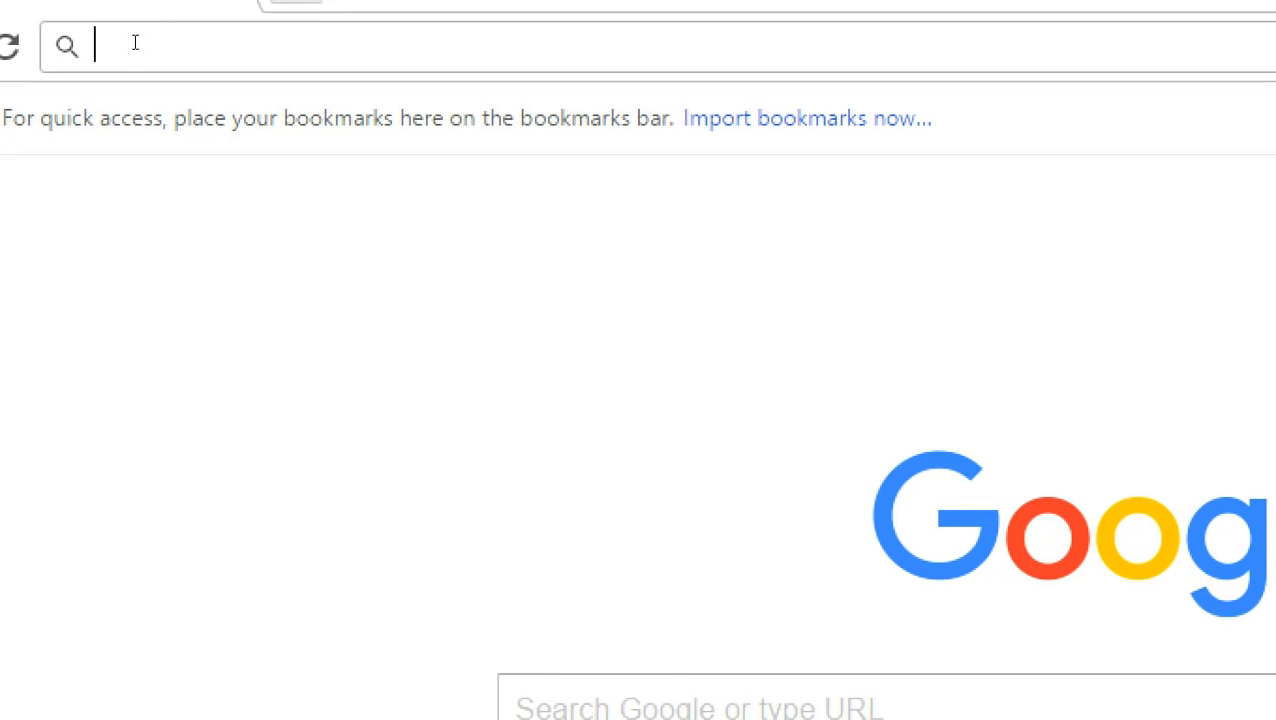
pyautogui.write('FILE')
pyautogui.press('BackSpace')
pyautogui.press('BackSpace')
pyautogui.press('BackSpace')
pyautogui.press('BackSpace')
pyautogui.press('BackSpace')
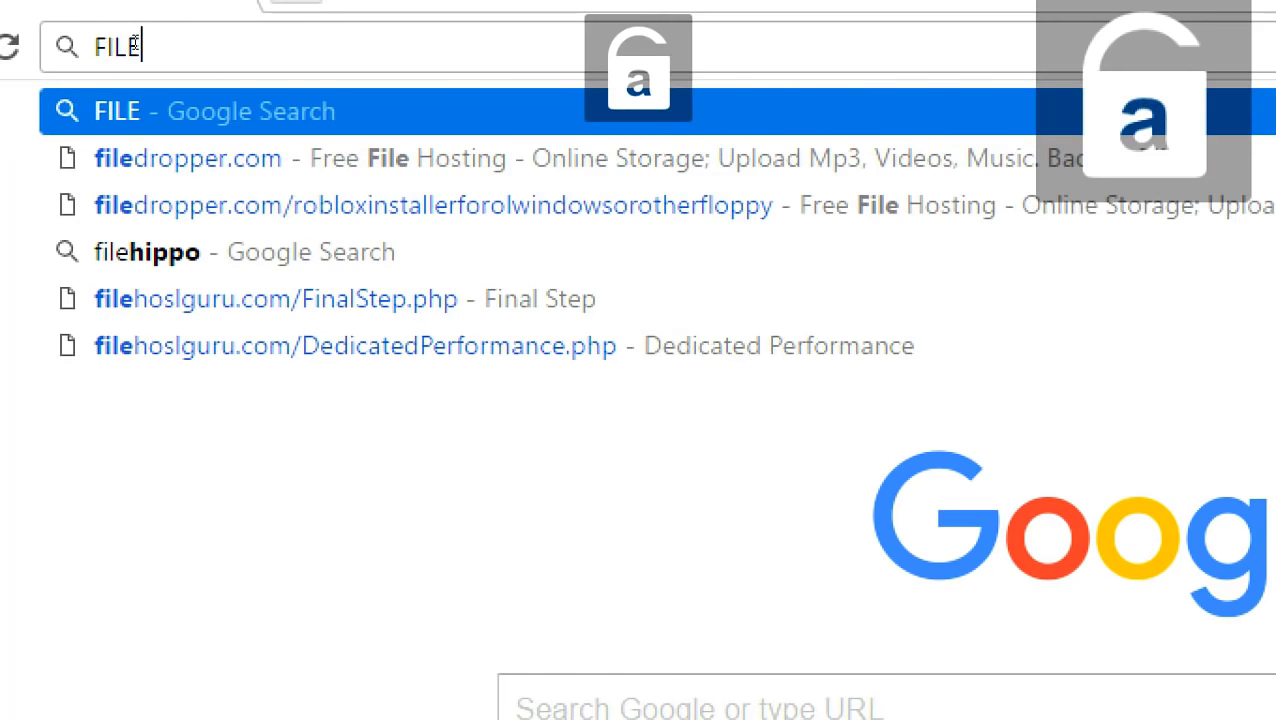
pyautogui.write('filedropper.com')
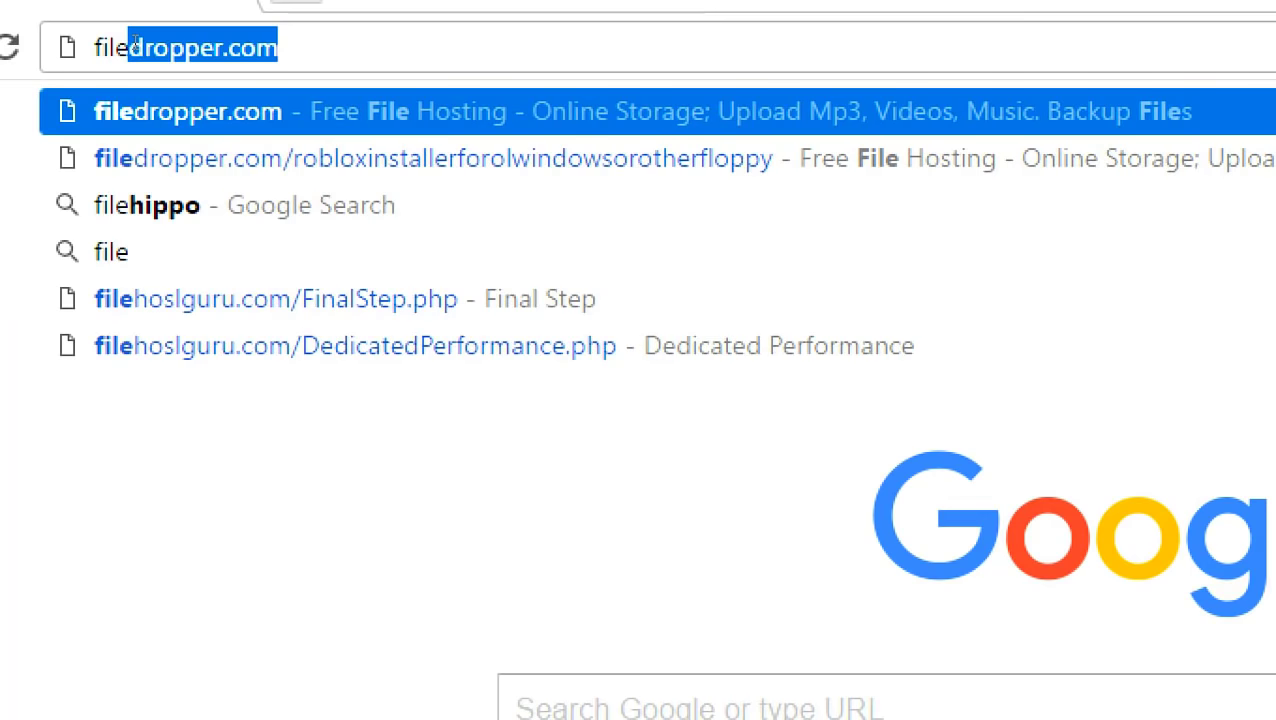
pyautogui.press('Right')
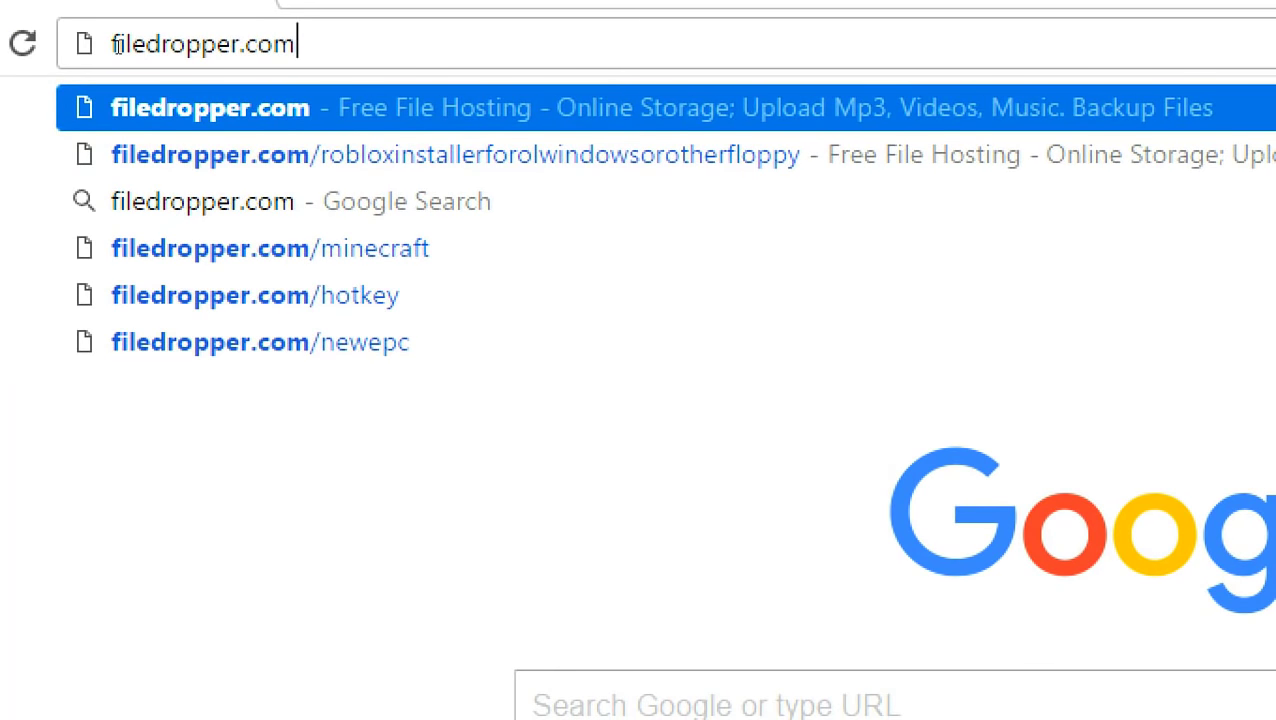
pyautogui.write('/robloxinstallerforolwindowsorotherfloppy')
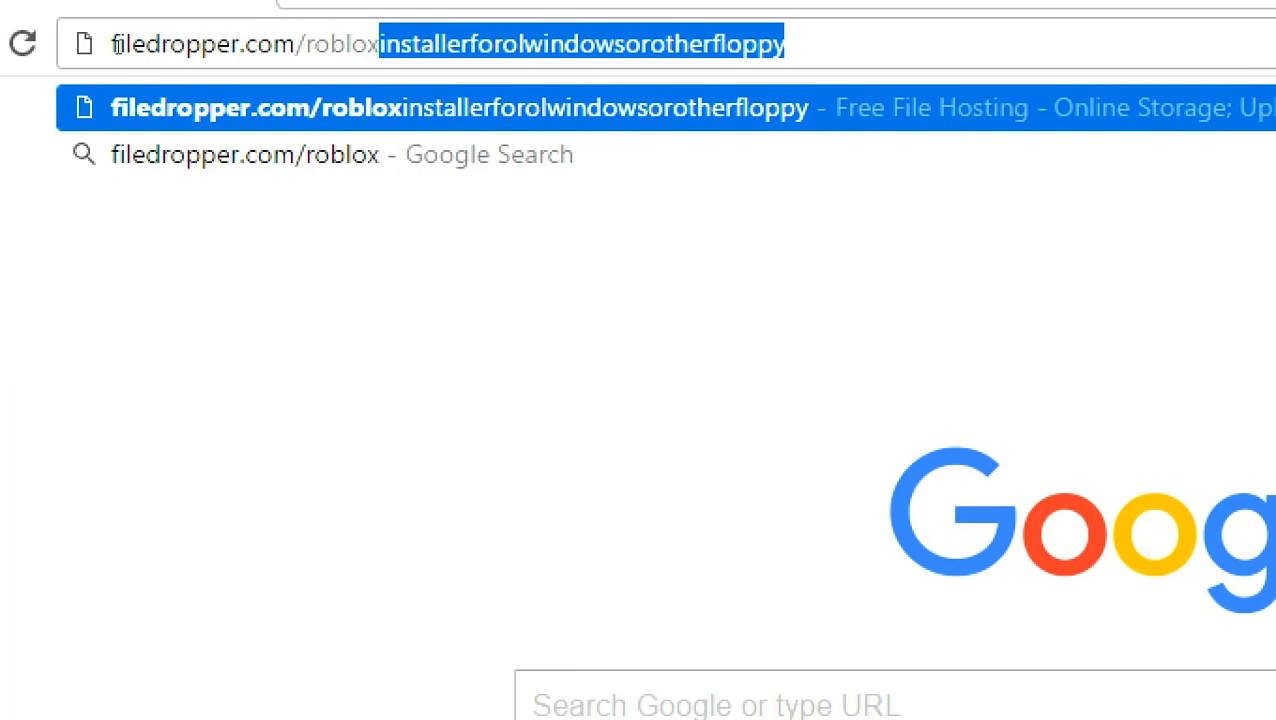
pyautogui.click(523, 46)
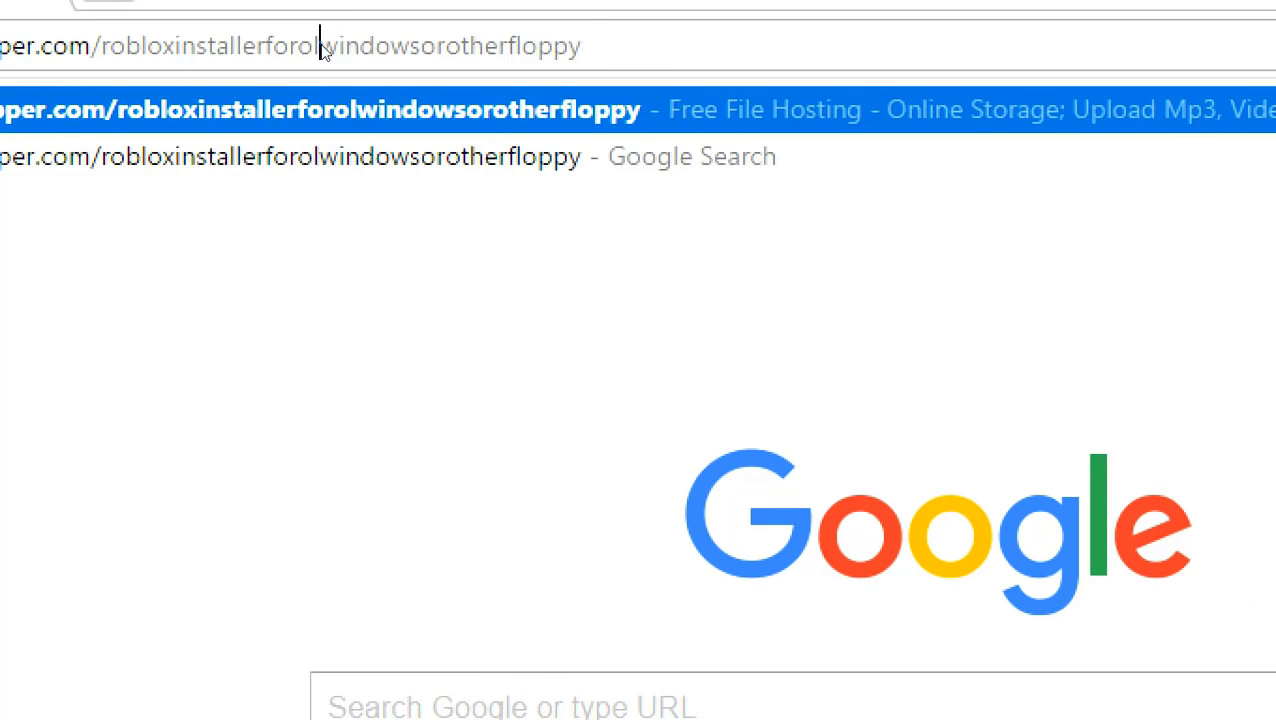
pyautogui.write('d')
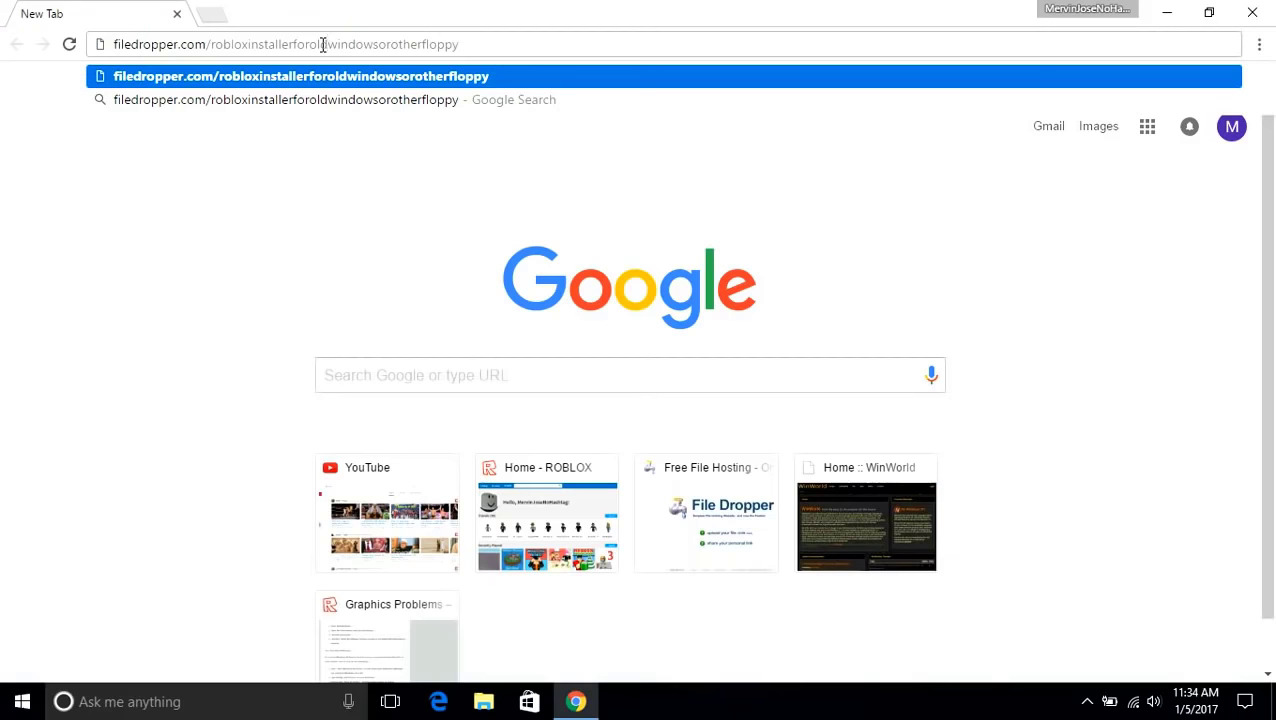
pyautogui.press('Return')
# Try to download the Roblox installer floppy image from the File Dropper page
pyautogui.scroll(-2, 519, 452)
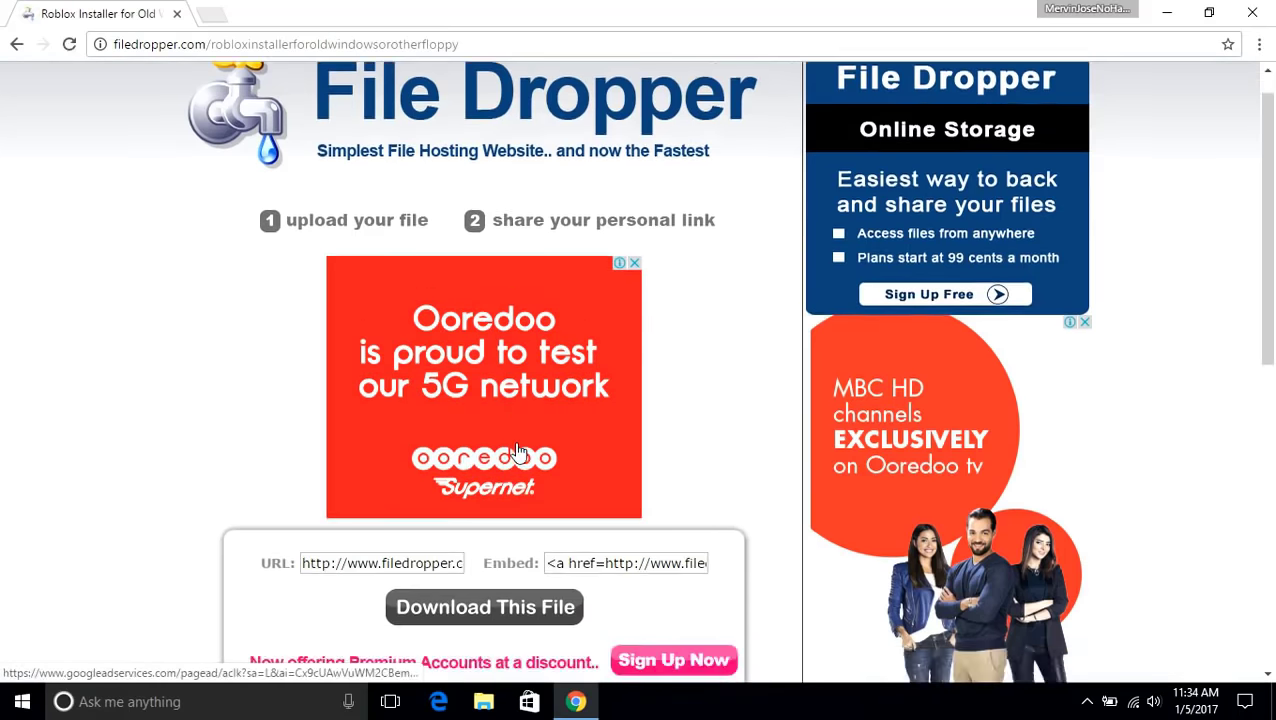
pyautogui.scroll(-3, 515, 450)
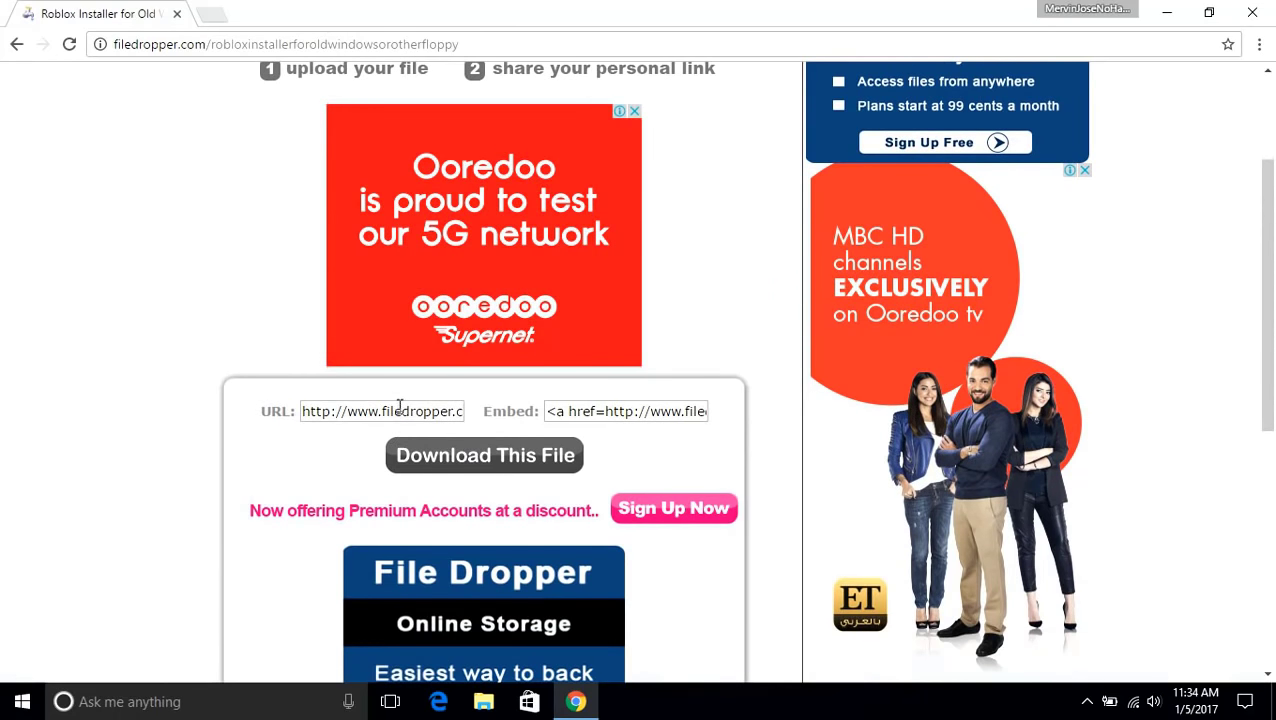
pyautogui.click(469, 457)
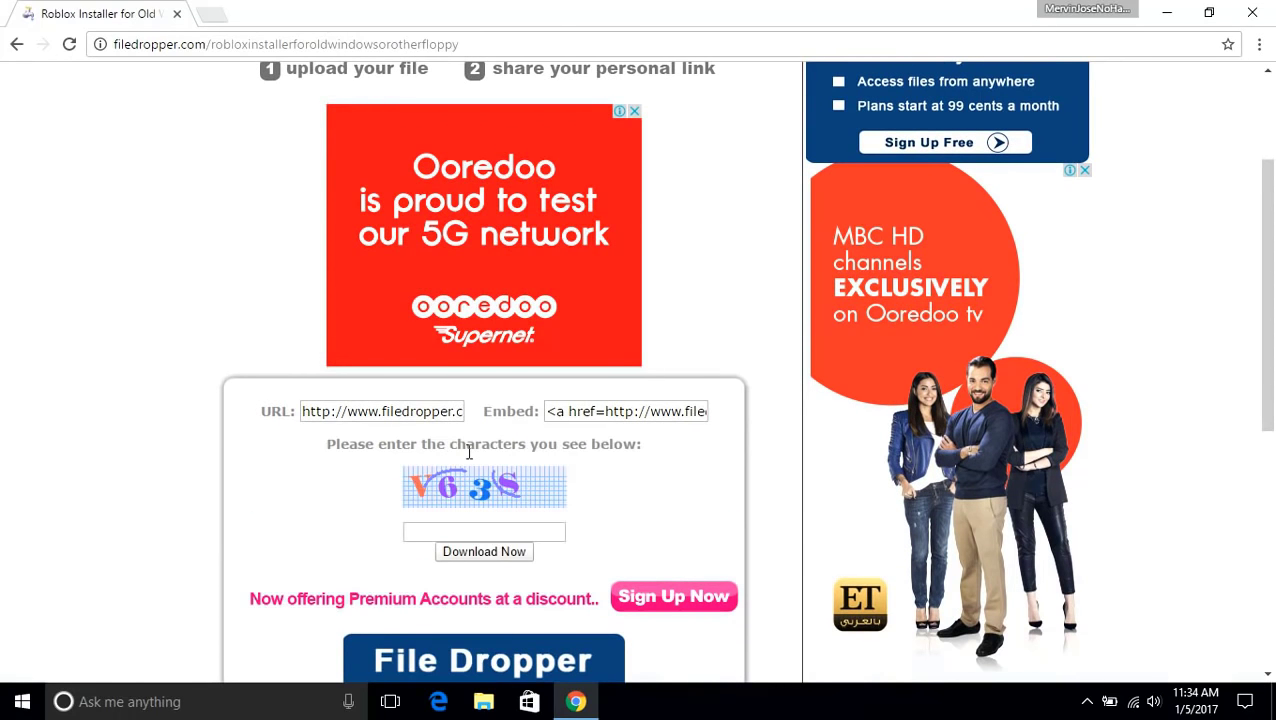
pyautogui.click(488, 551)
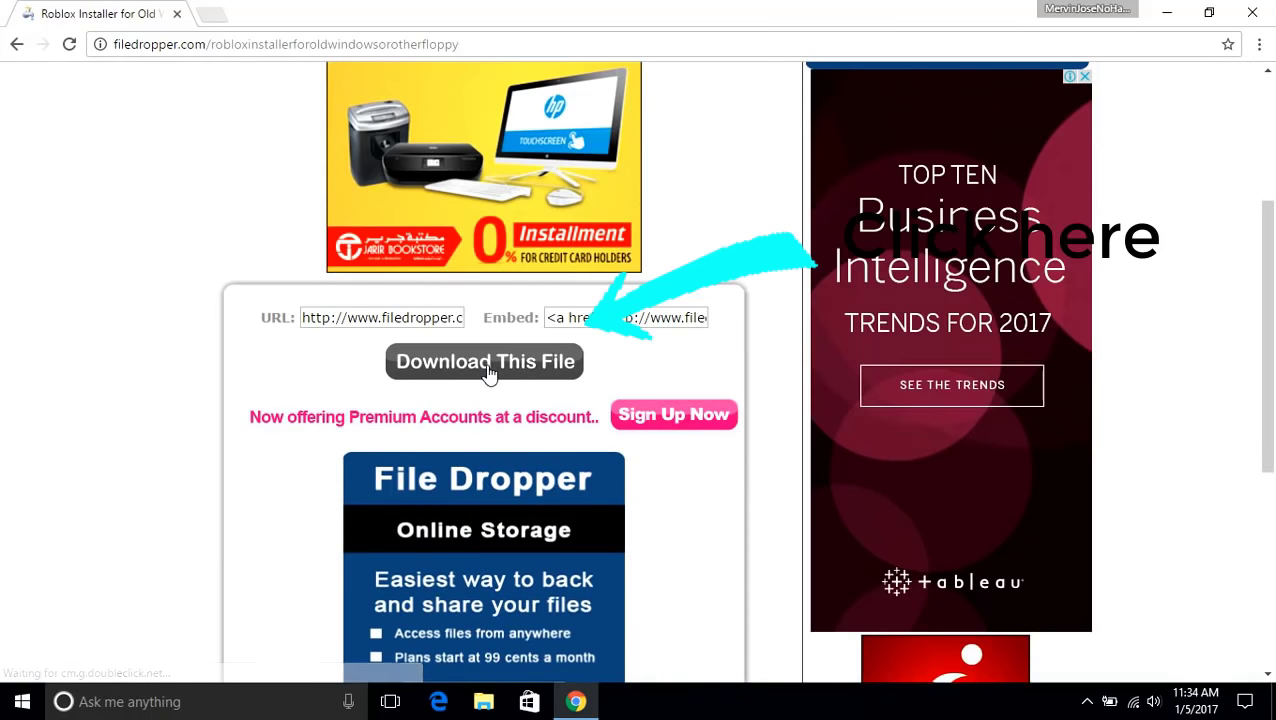
# Download the Roblox installer floppy image by entering the captcha characters, and close the browser once the file is saved
pyautogui.click(489, 372)
pyautogui.click(501, 438)
pyautogui.write('v')
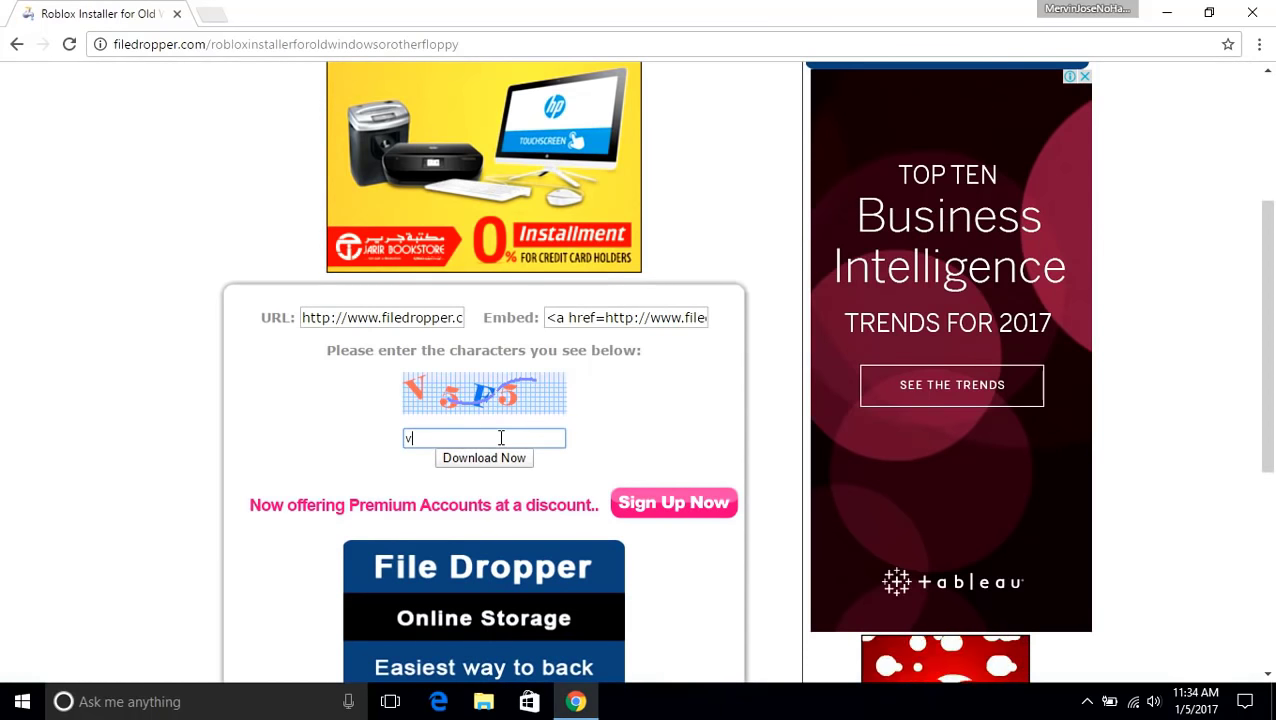
pyautogui.write('5f')
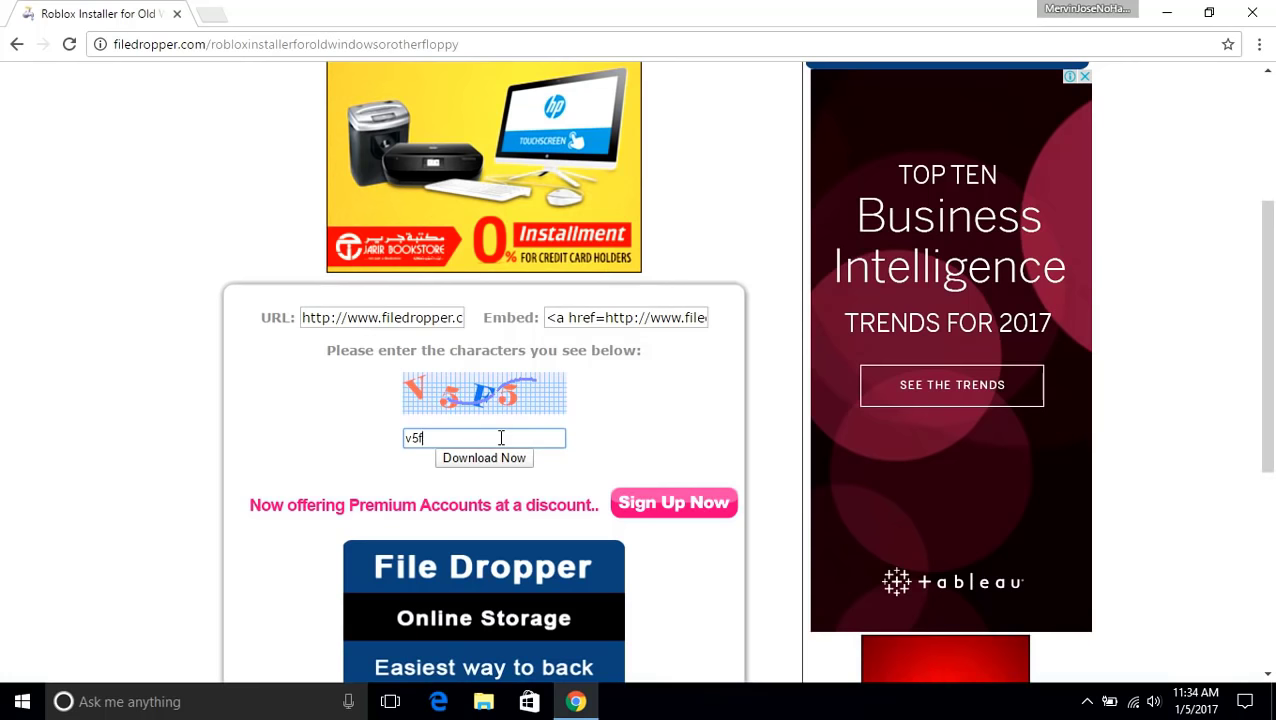
pyautogui.scroll(-1, 501, 438)
pyautogui.write('5')
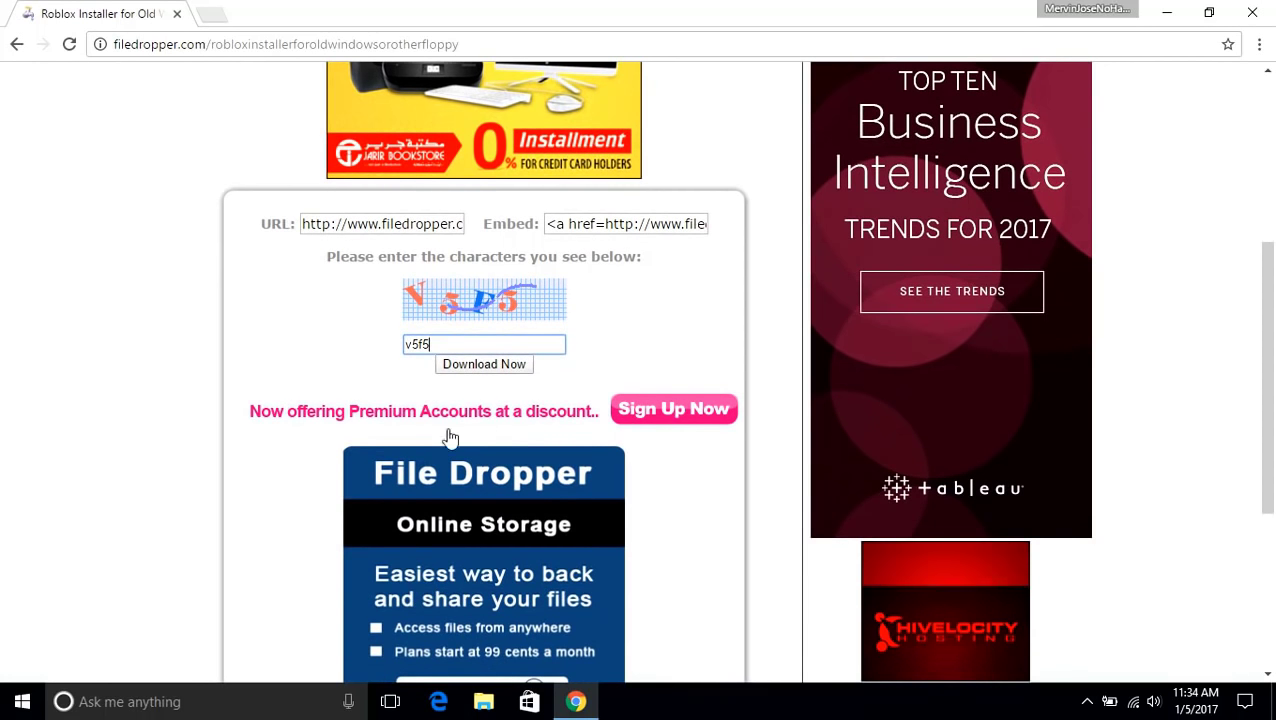
pyautogui.click(478, 364)
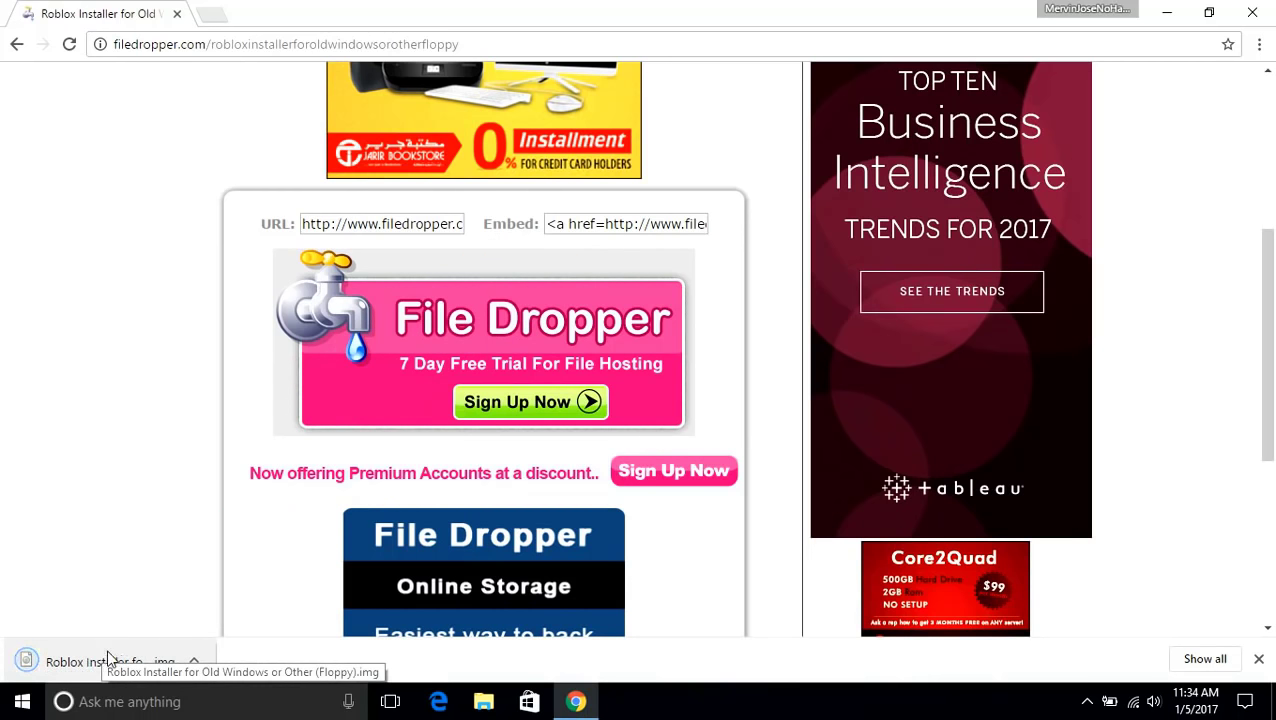
pyautogui.click(1259, 659)
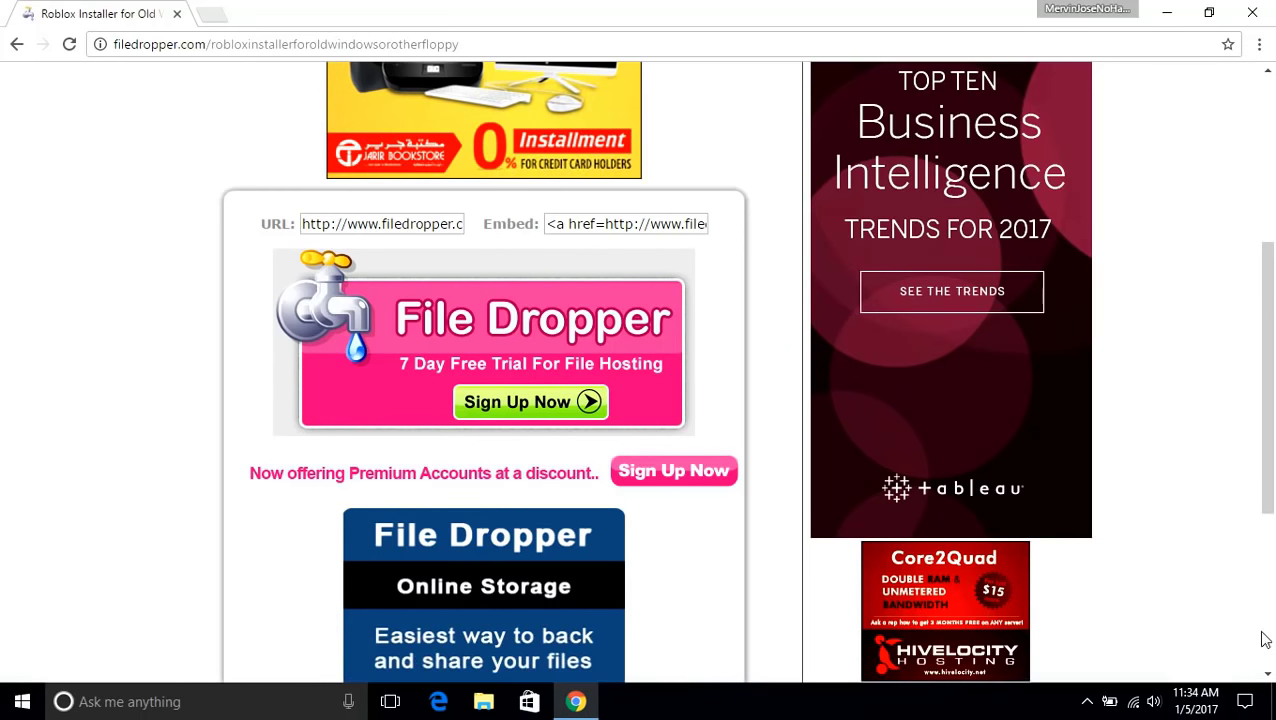
pyautogui.click(1252, 12)
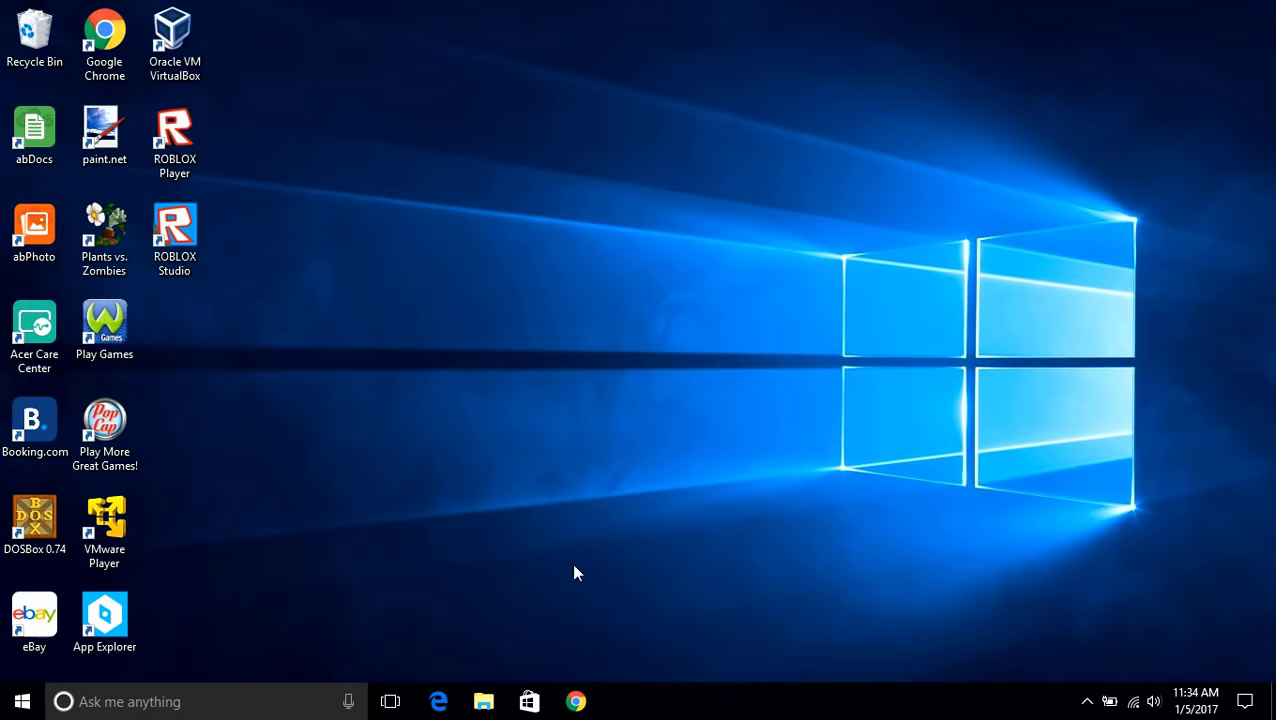
# Examine the Downloads folder in File Explorer for the image "Roblox Installer for Old Windows or Other (Floppy)" and close the window
pyautogui.click(482, 703)
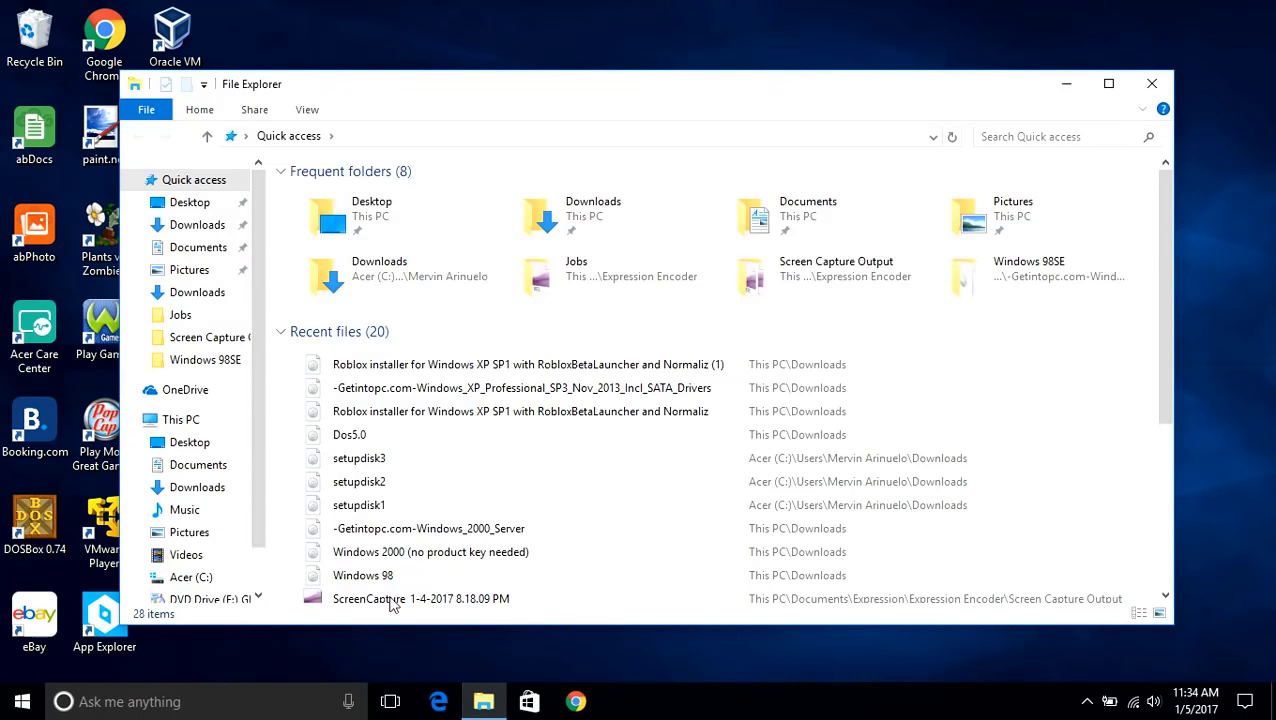
pyautogui.click(200, 488)
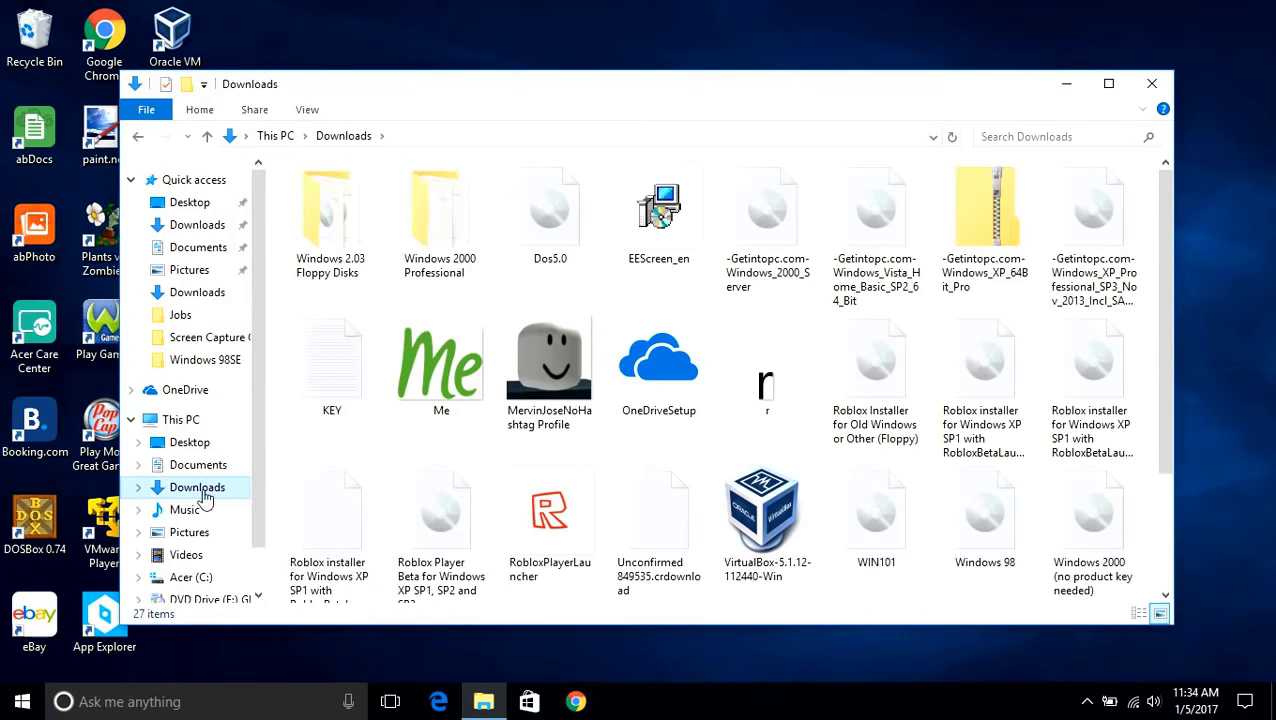
pyautogui.scroll(-3, 745, 432)
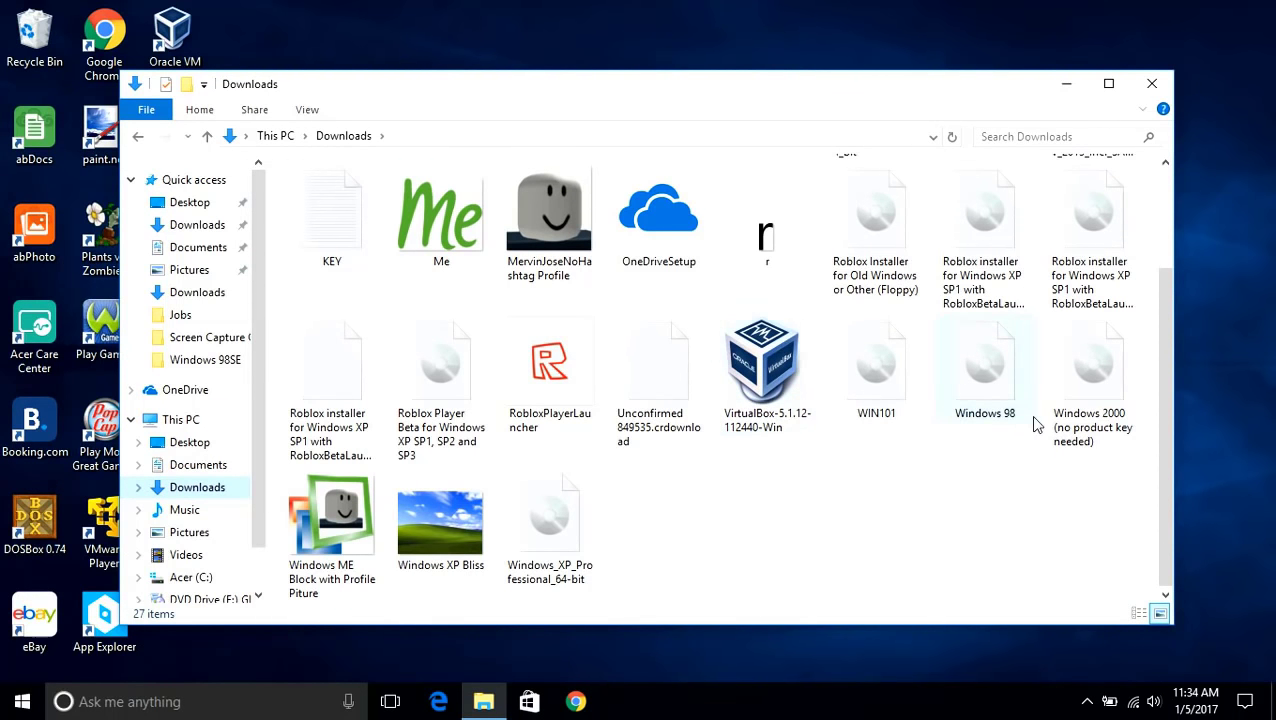
pyautogui.scroll(3, 512, 465)
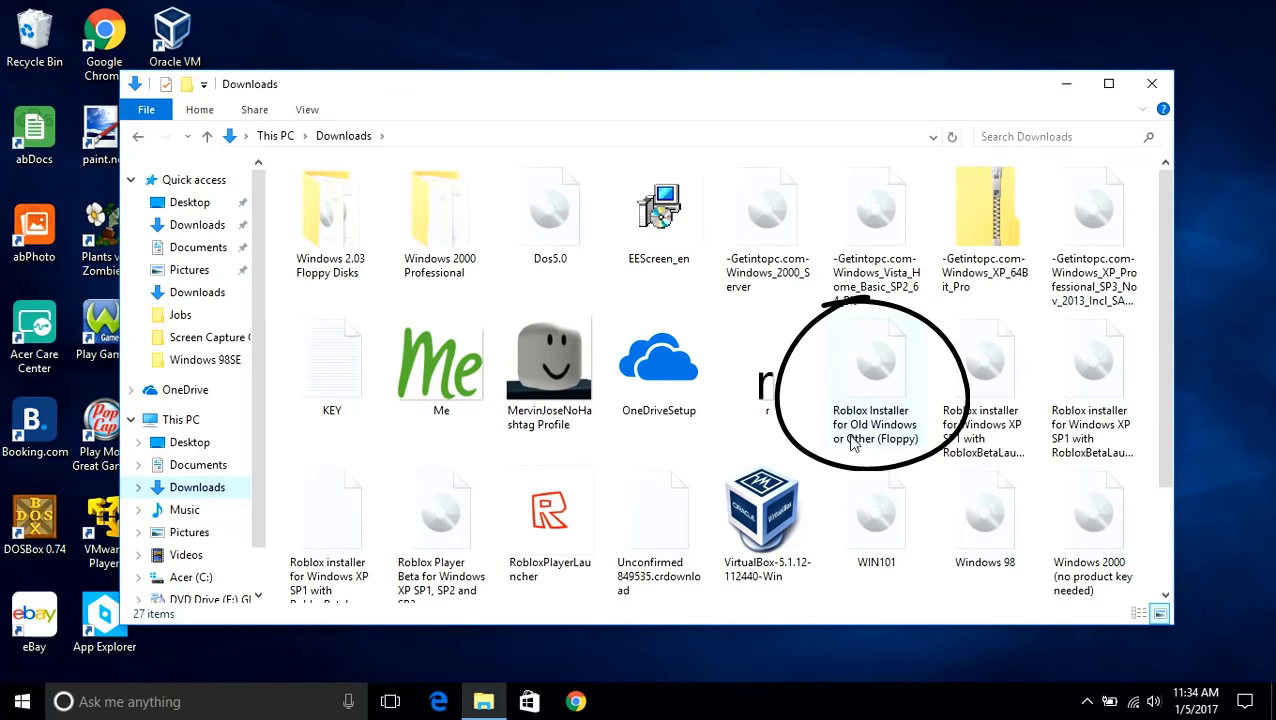
pyautogui.click(1151, 83)
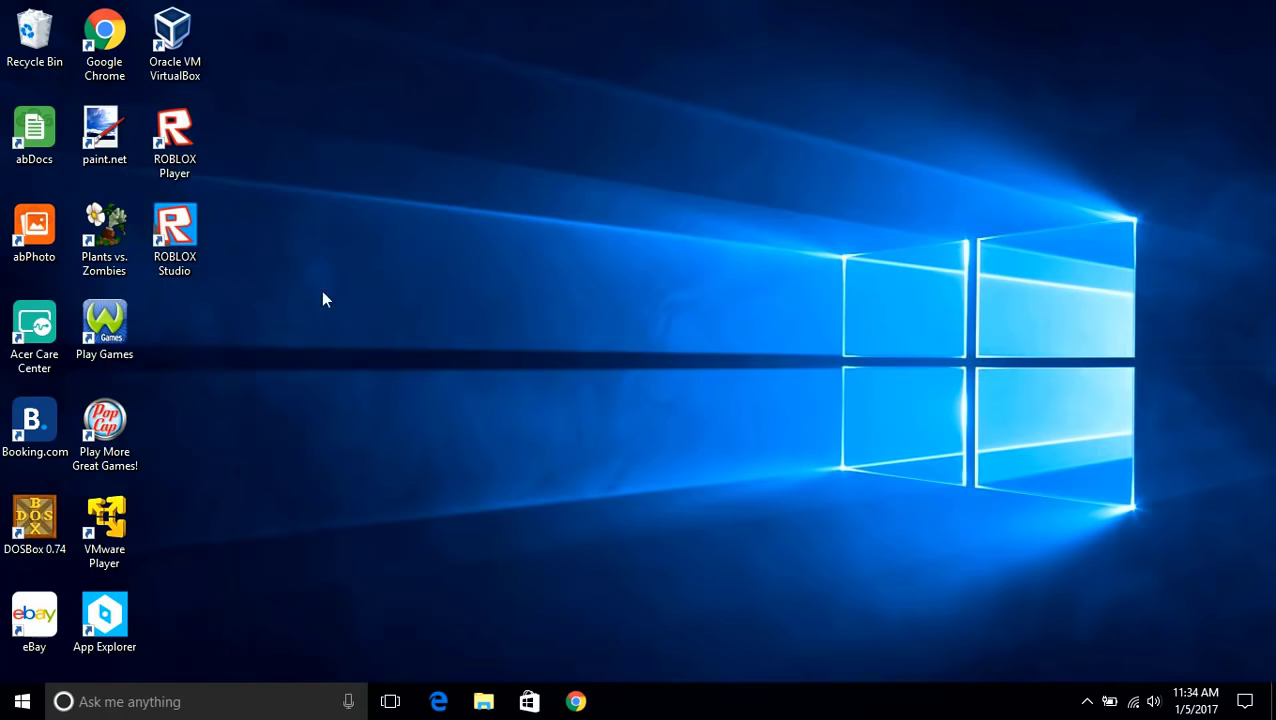
# Switch to VMware Player and open the settings of the Windows XP Professional SP3 virtual machine
pyautogui.doubleClick(122, 512)
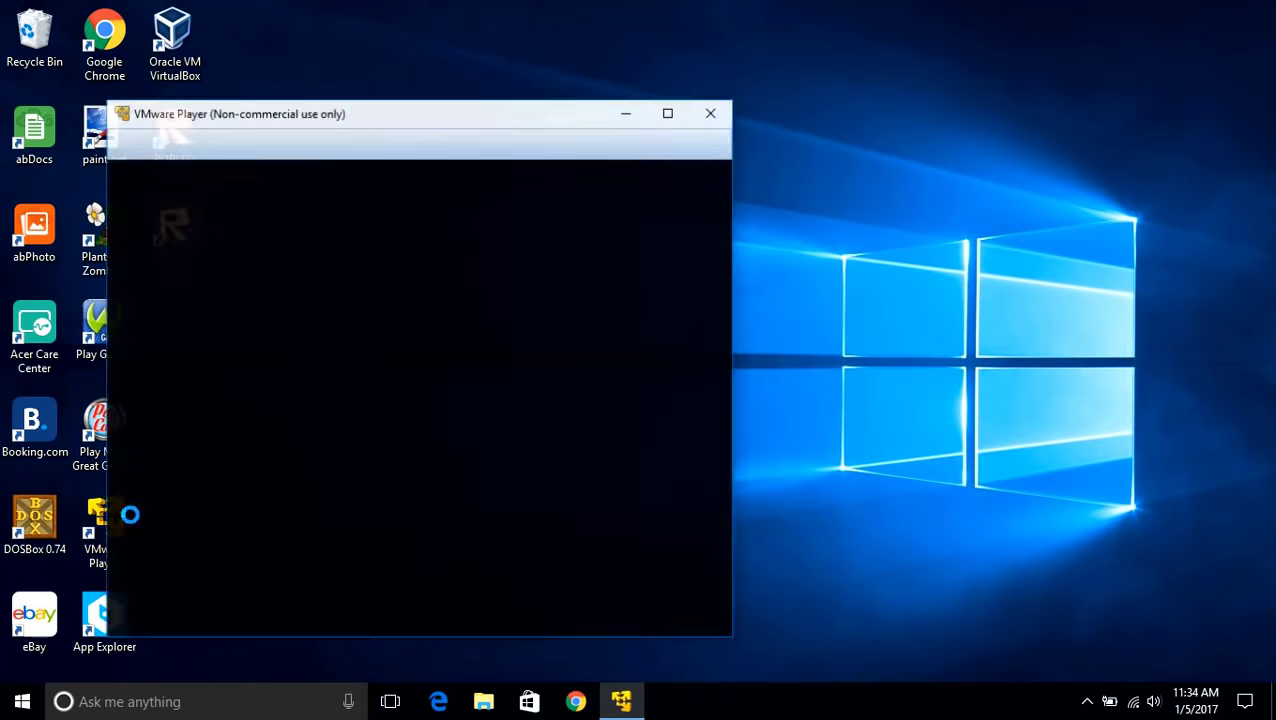
pyautogui.click(245, 230)
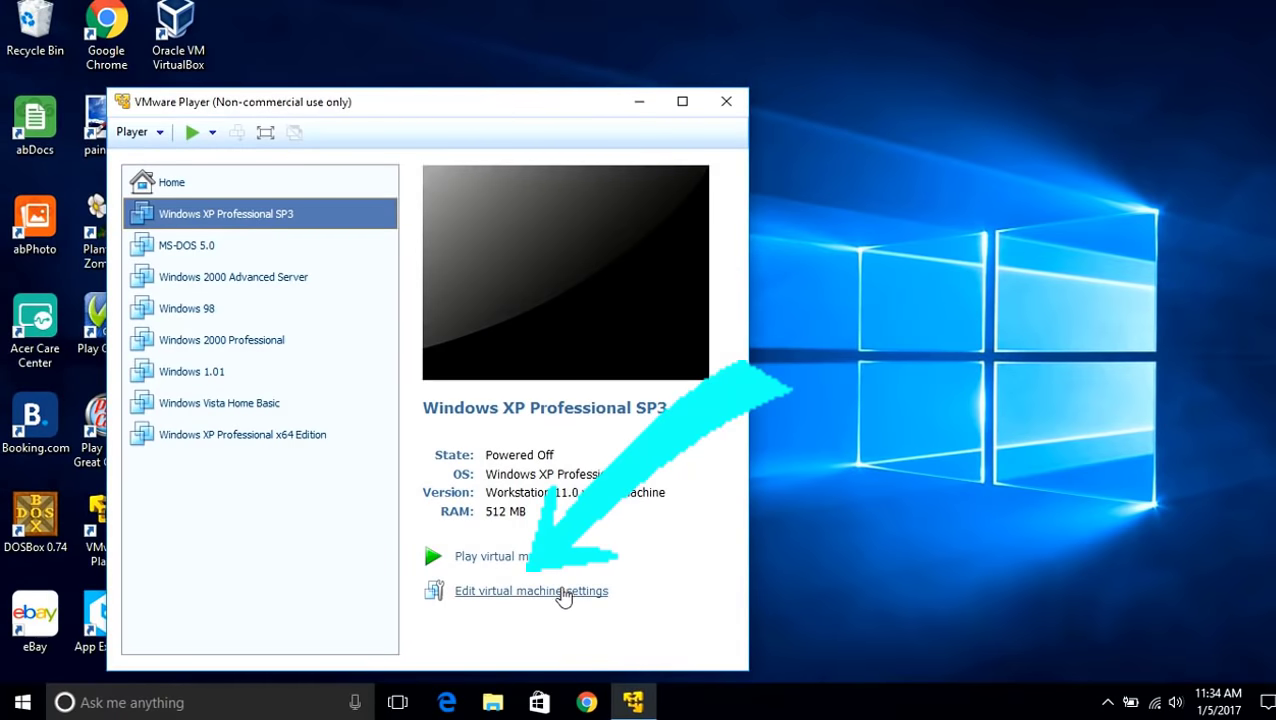
pyautogui.click(670, 698)
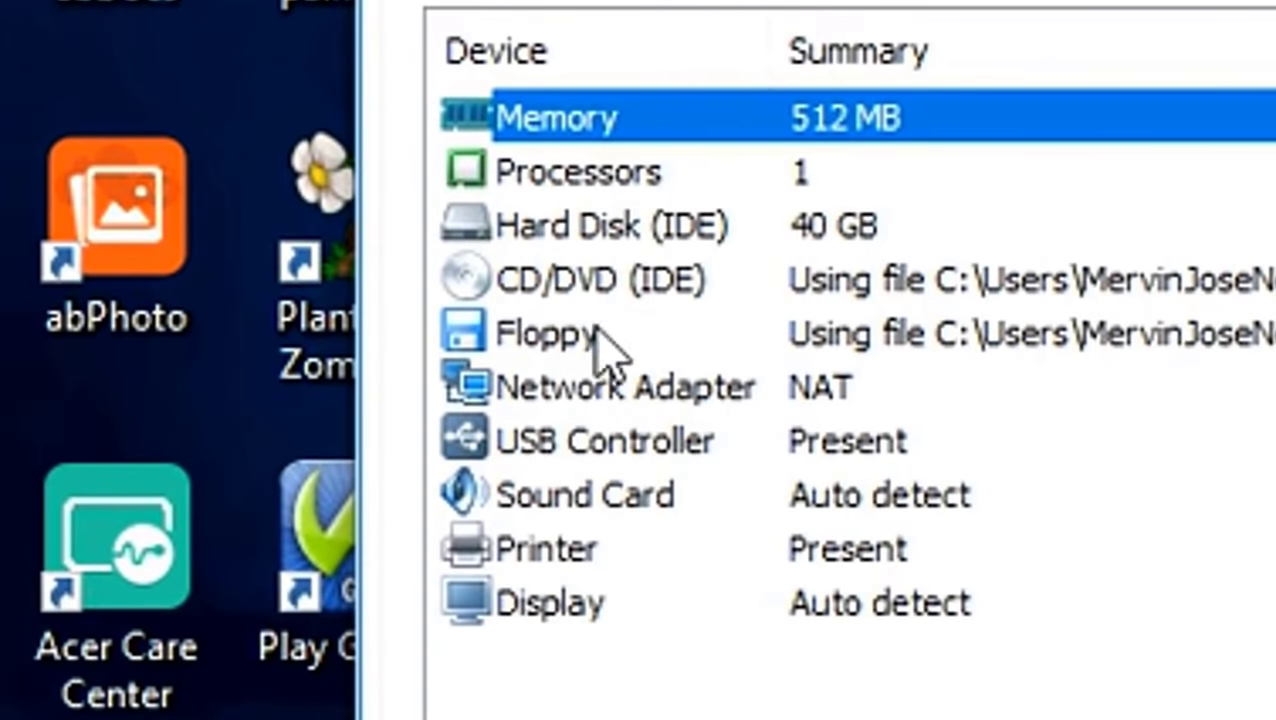
pyautogui.click(590, 334)
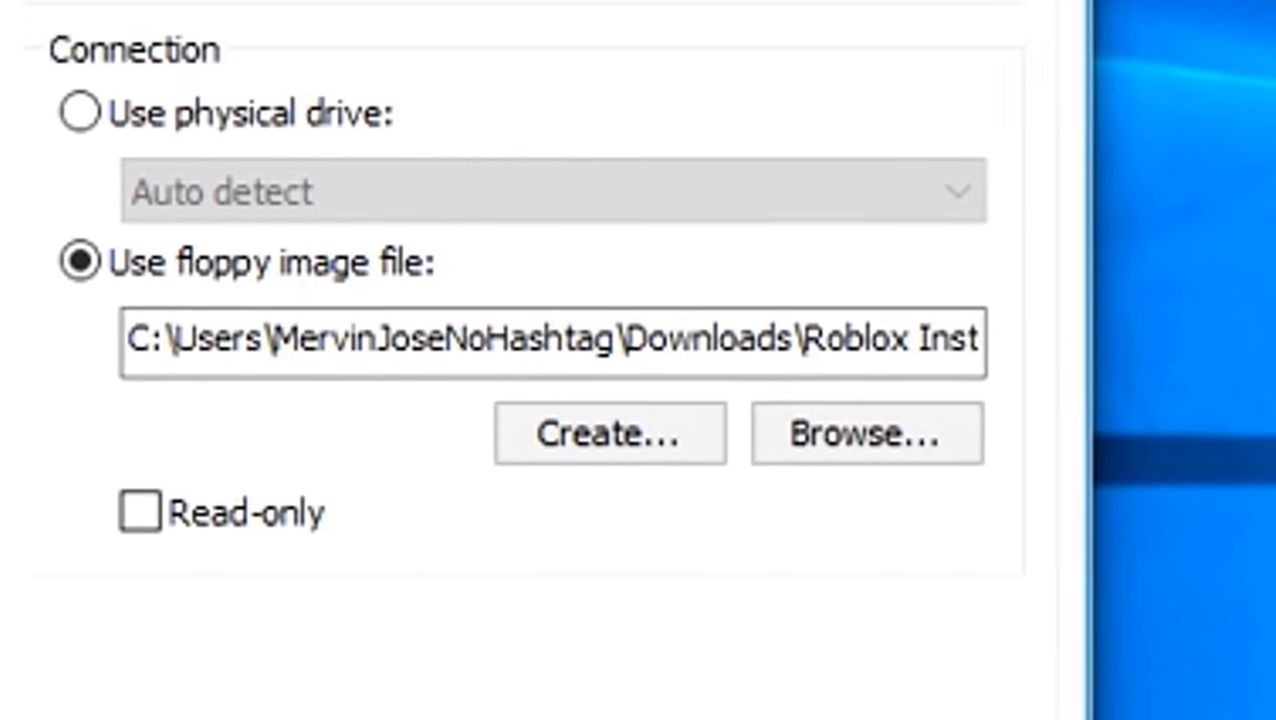
pyautogui.click(860, 440)
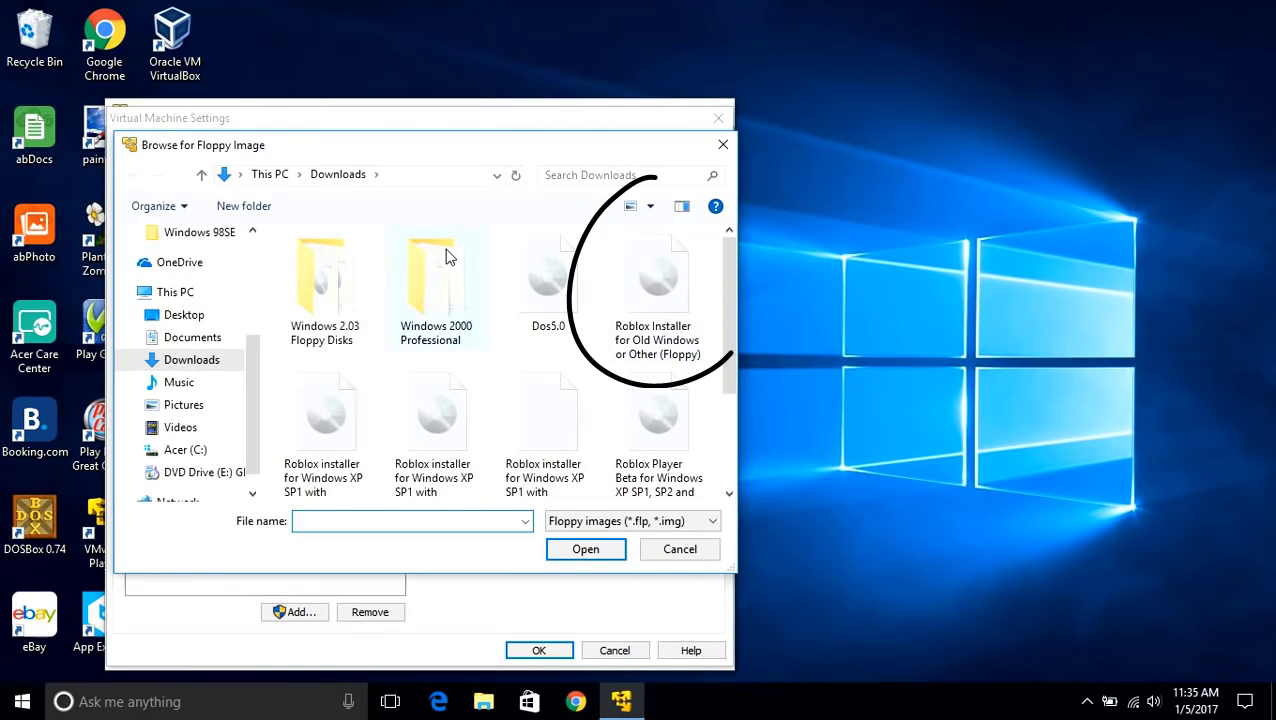
pyautogui.click(627, 352)
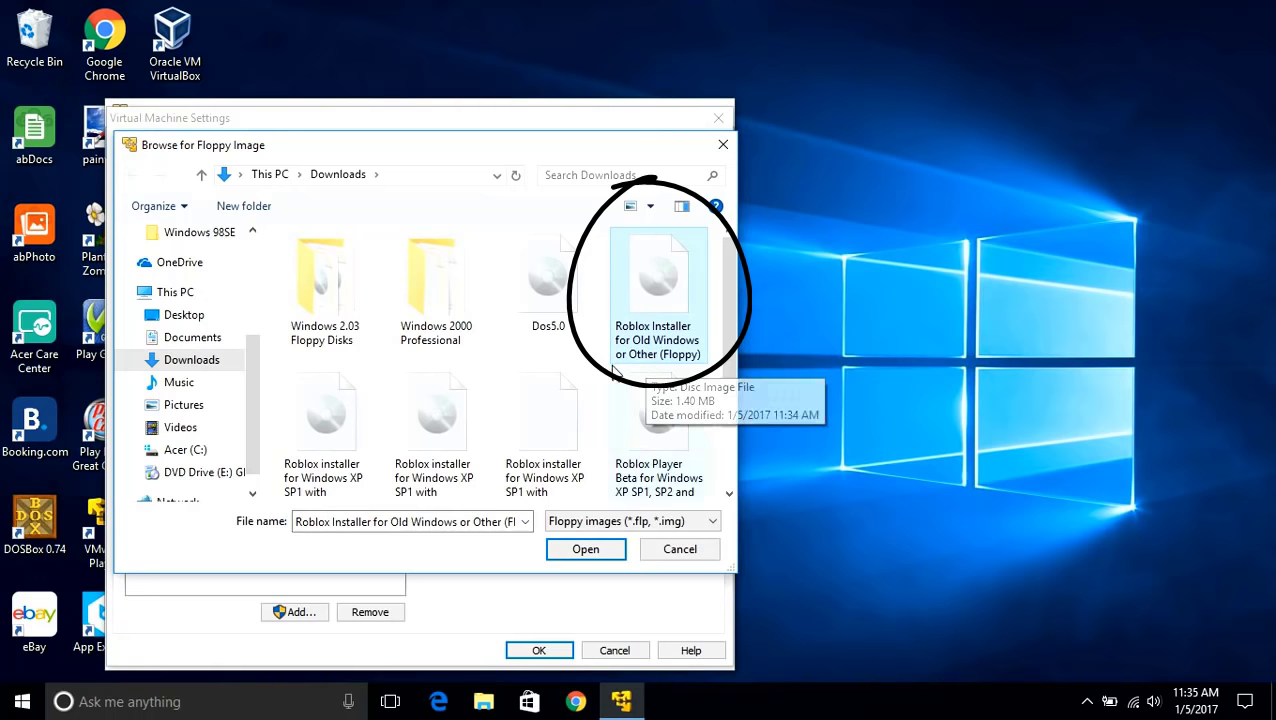
pyautogui.click(660, 558)
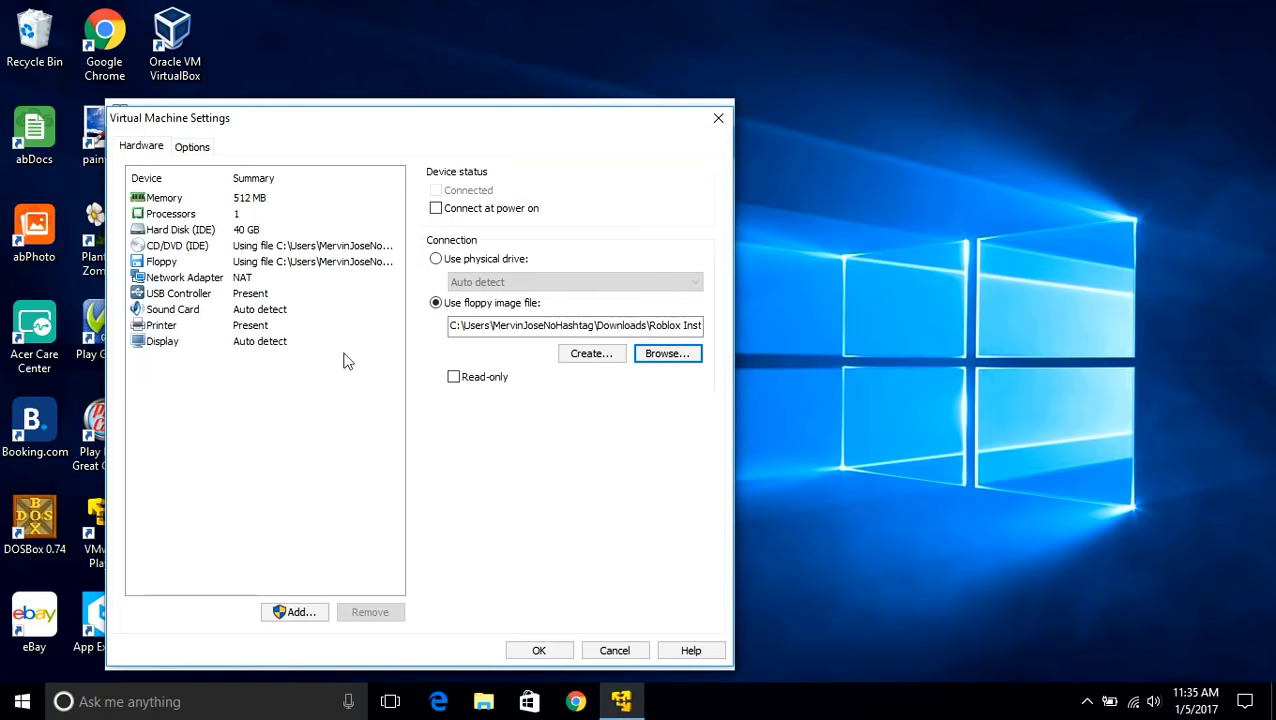
# Remove the virtual machine's existing floppy drive and begin adding a new Floppy Drive that uses a floppy image
pyautogui.click(366, 266)
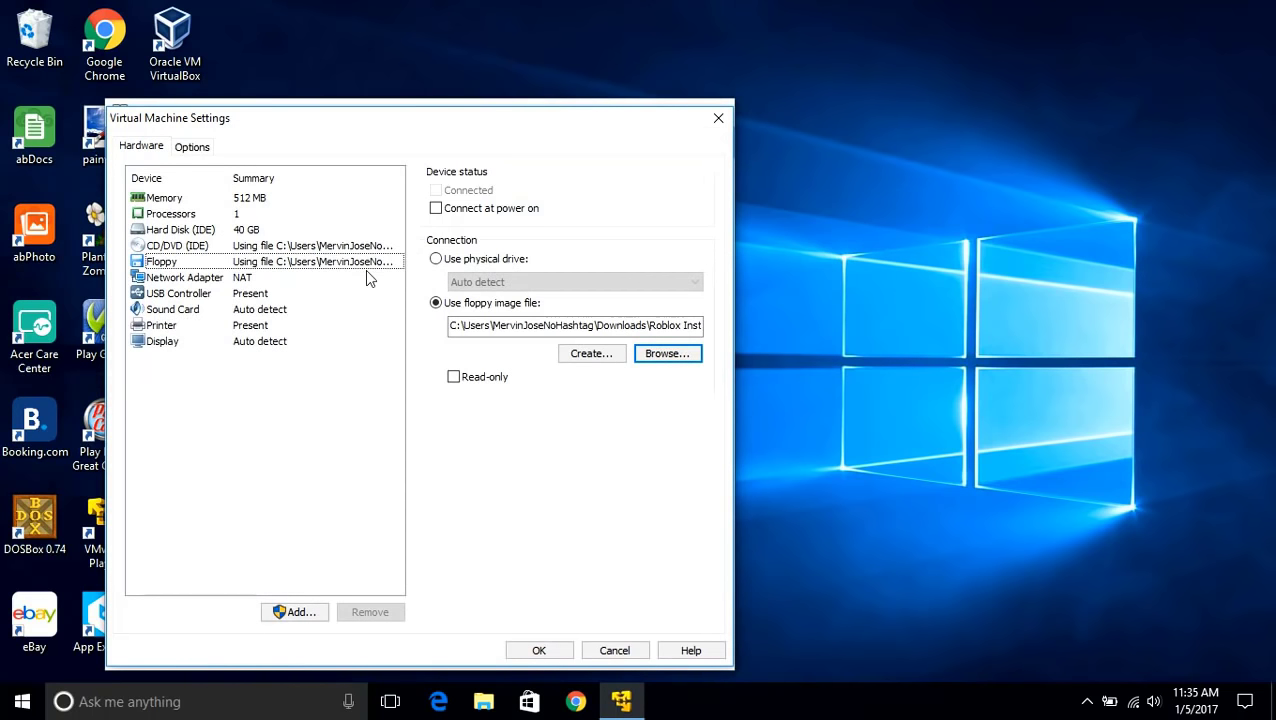
pyautogui.press('Delete')
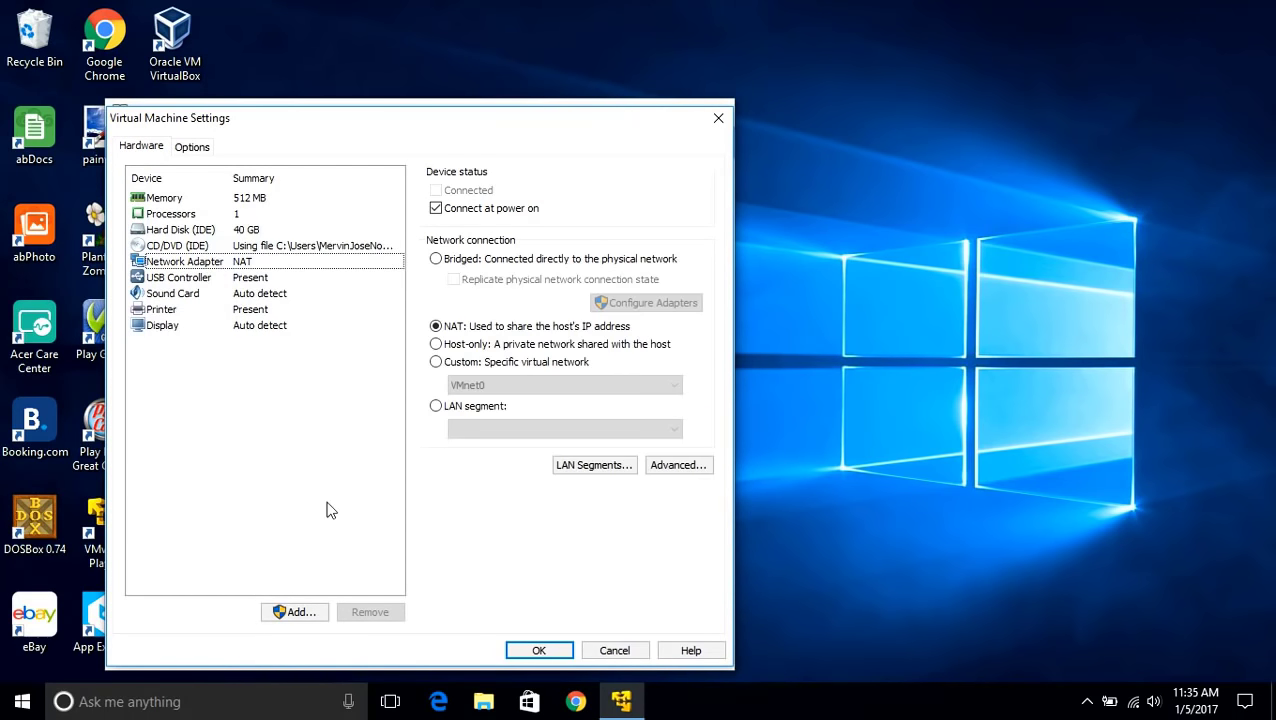
pyautogui.click(295, 613)
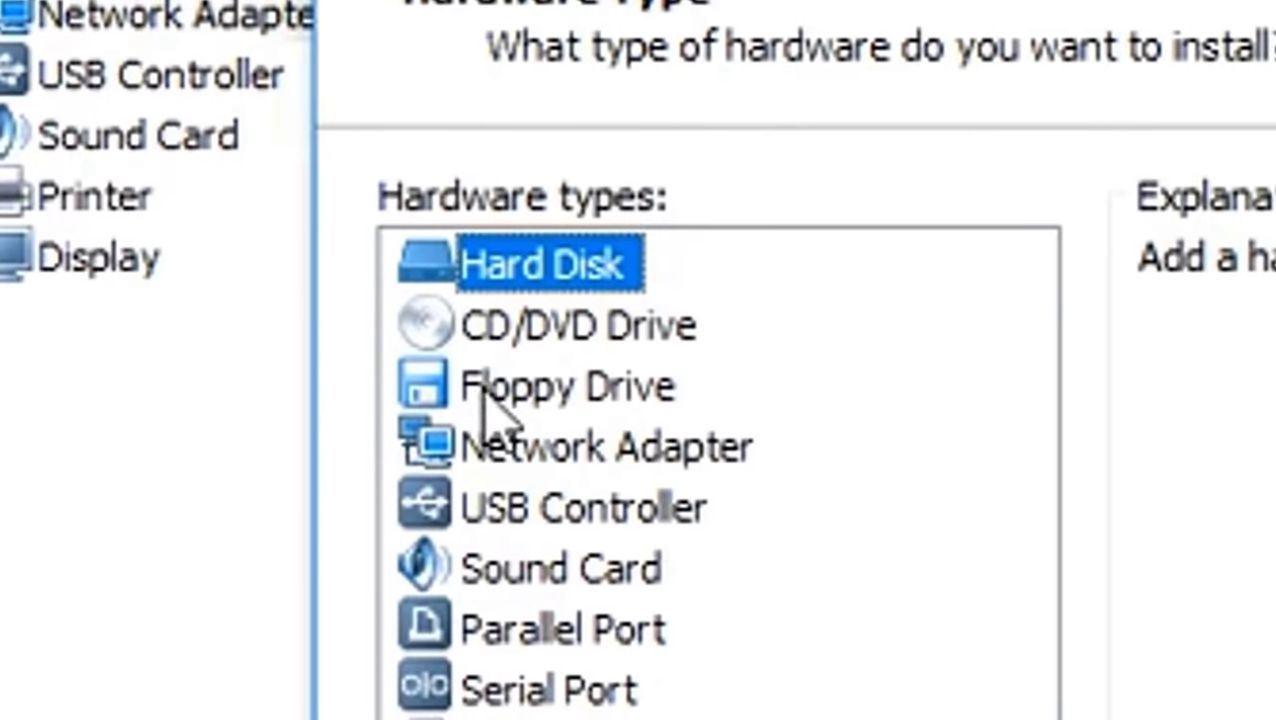
pyautogui.click(500, 390)
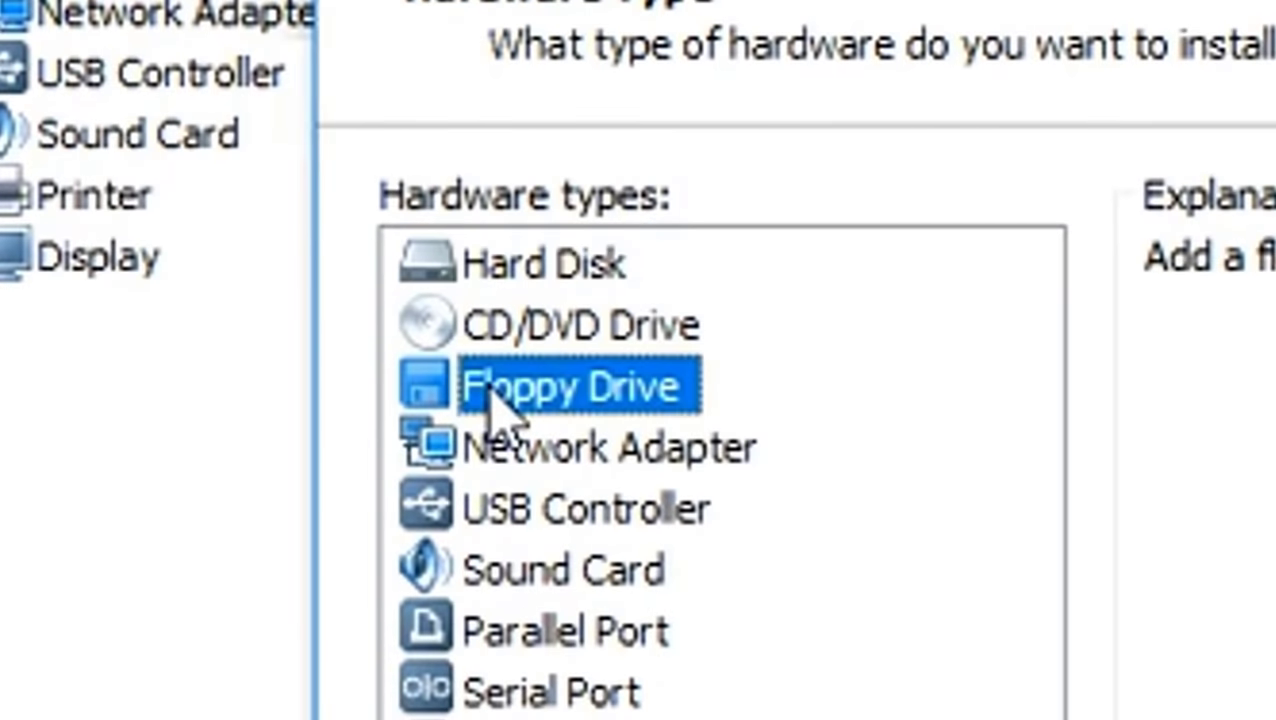
pyautogui.click(605, 400)
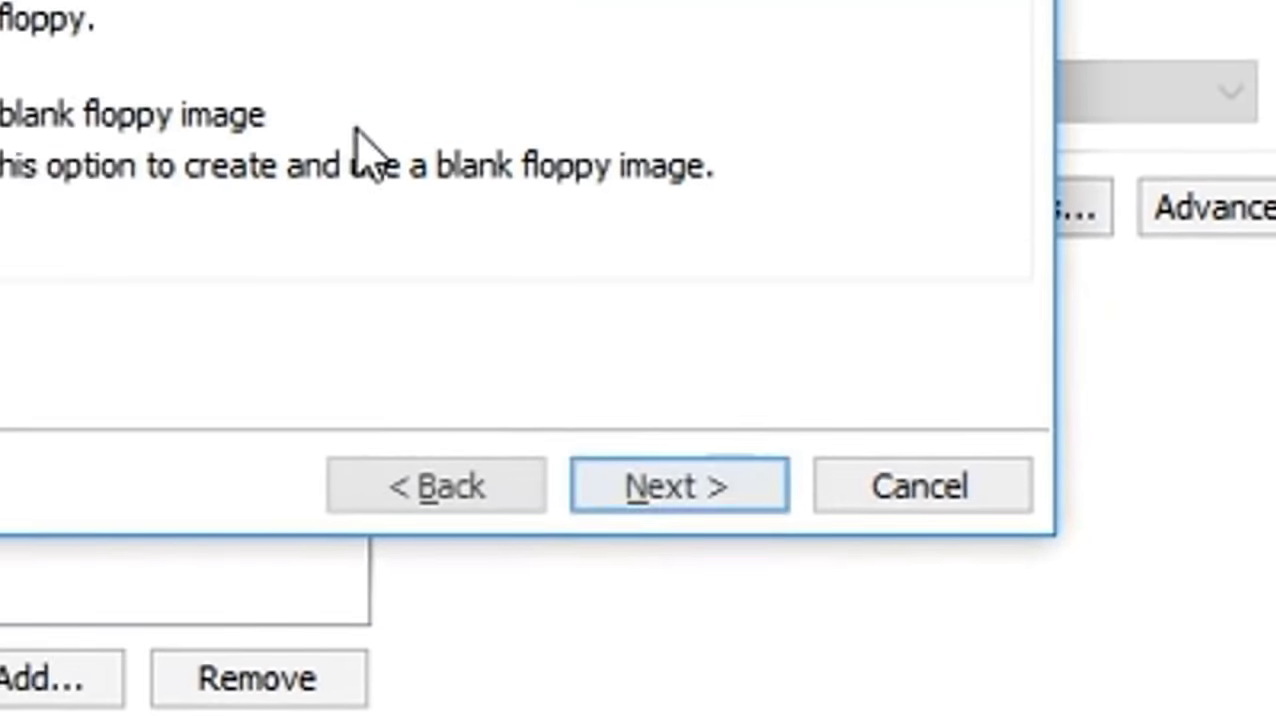
pyautogui.click(354, 333)
pyautogui.click(584, 414)
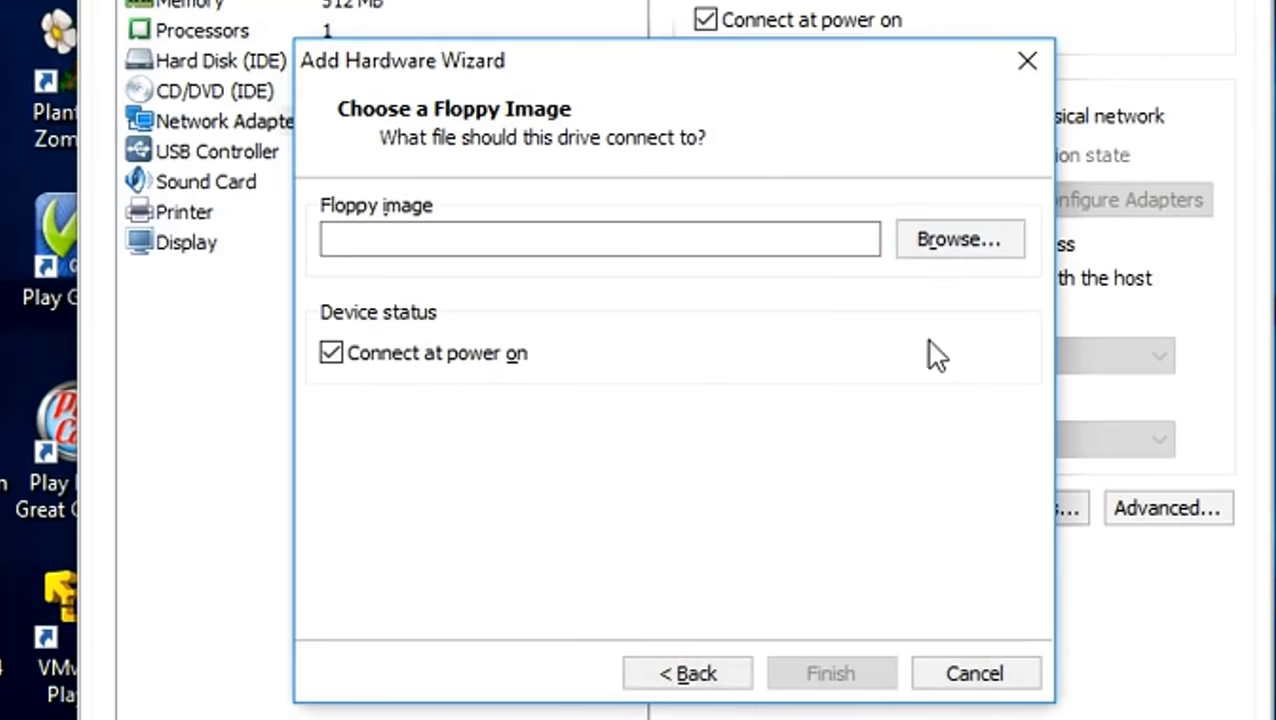
# Assign the Downloads image "Roblox Installer for Old Windows or Other (Floppy)" to the new drive, disable connecting at power on, and save the settings
pyautogui.click(905, 252)
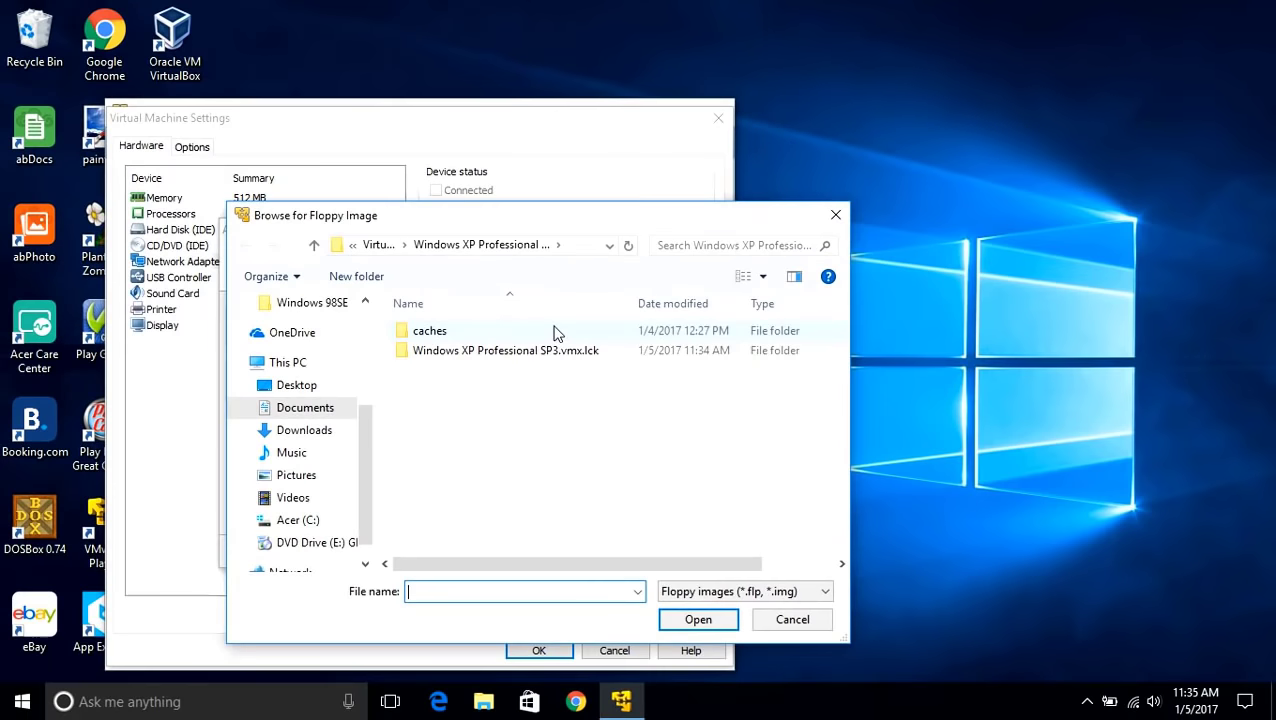
pyautogui.click(297, 433)
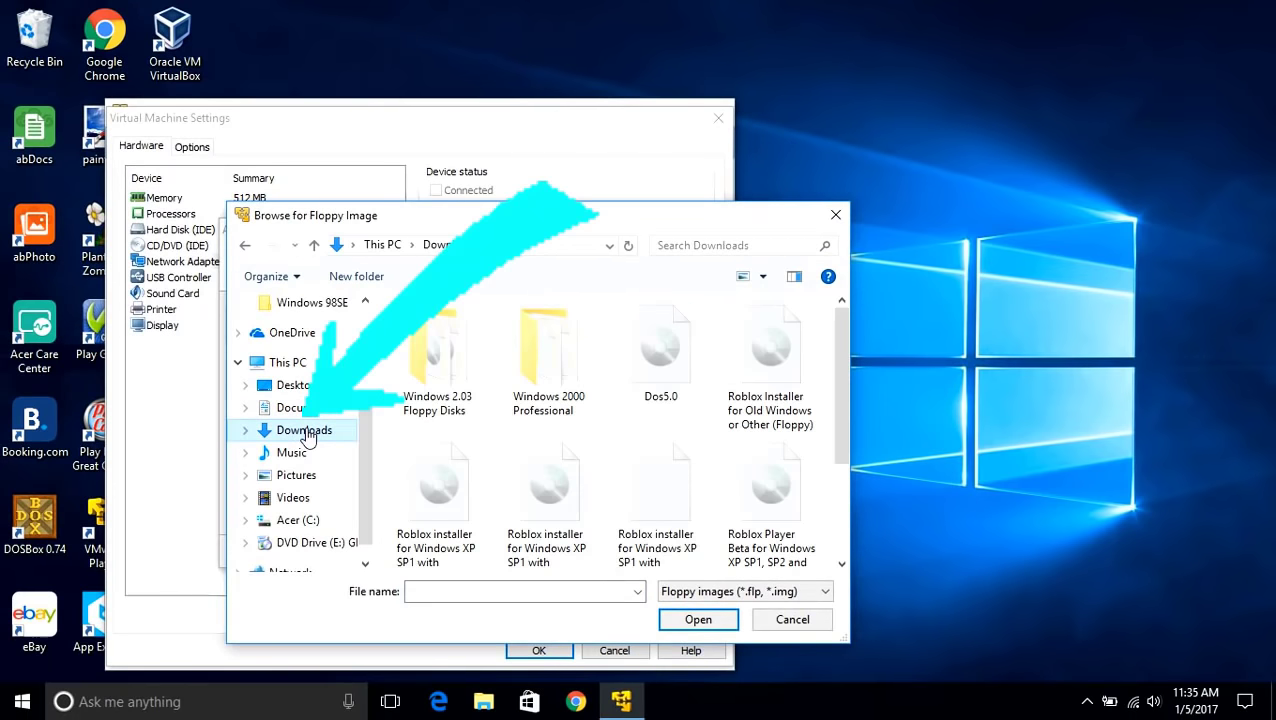
pyautogui.click(785, 395)
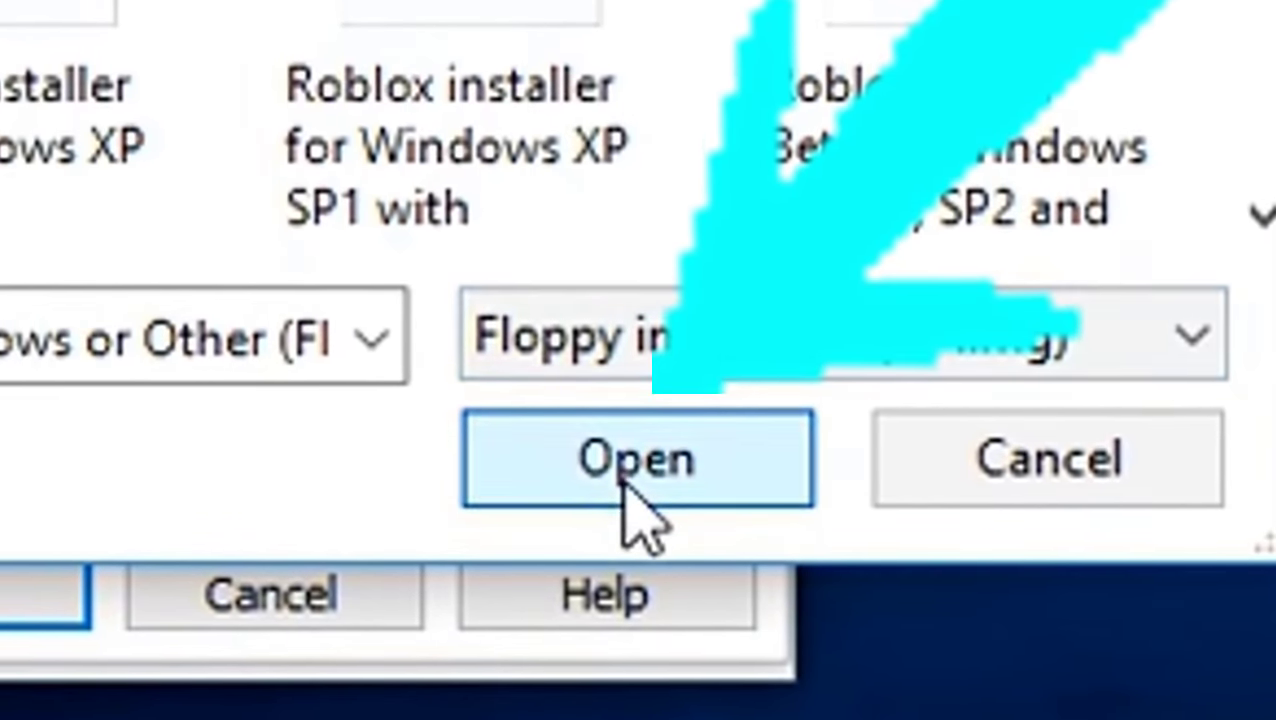
pyautogui.click(630, 490)
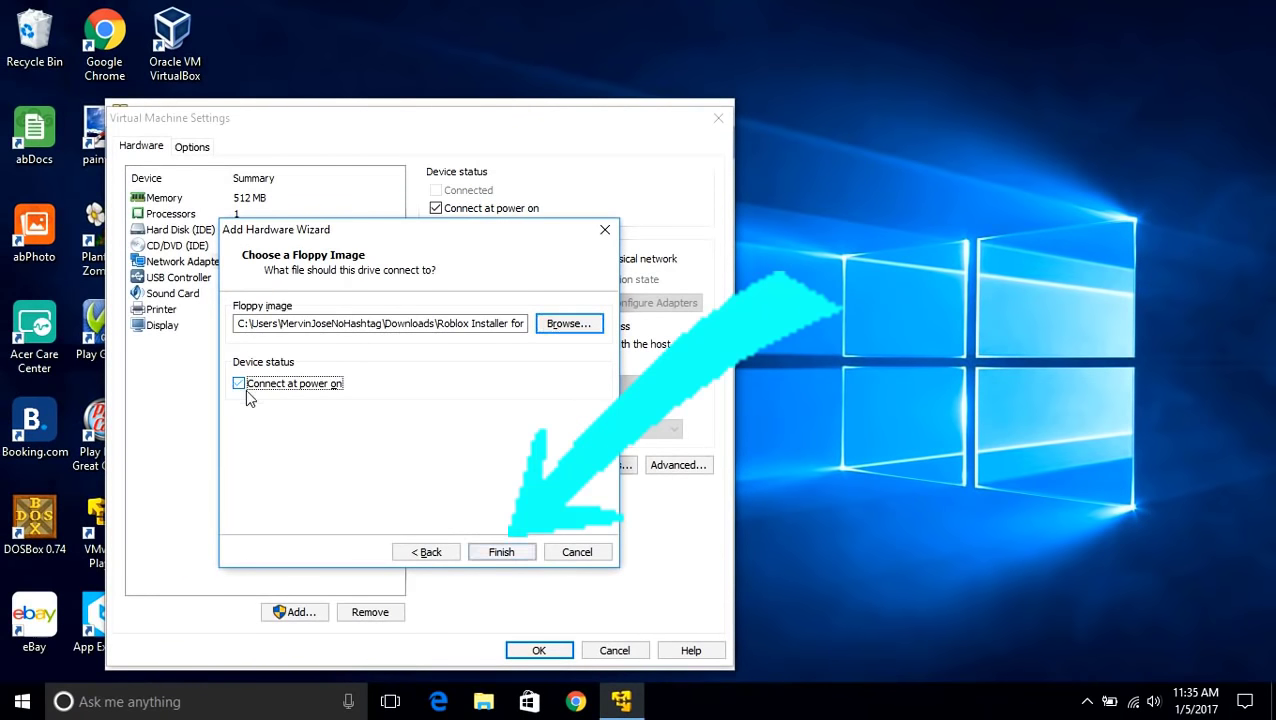
pyautogui.click(246, 388)
pyautogui.click(502, 552)
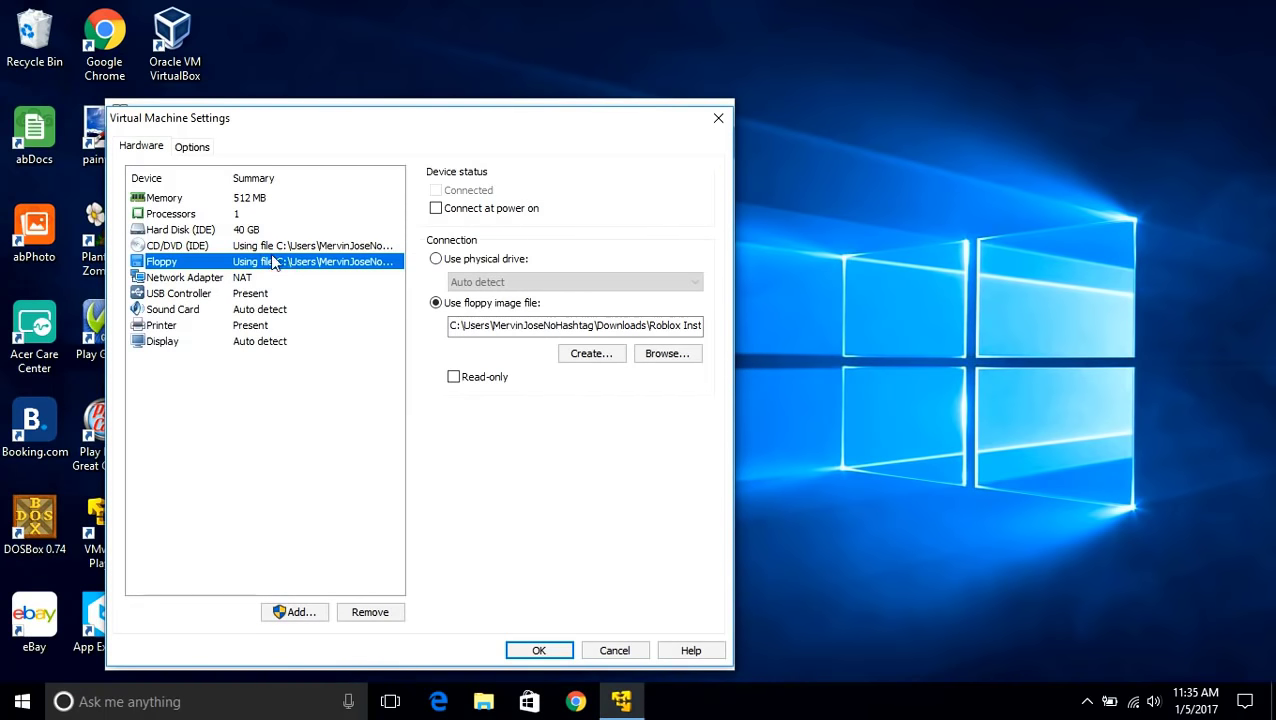
pyautogui.click(562, 648)
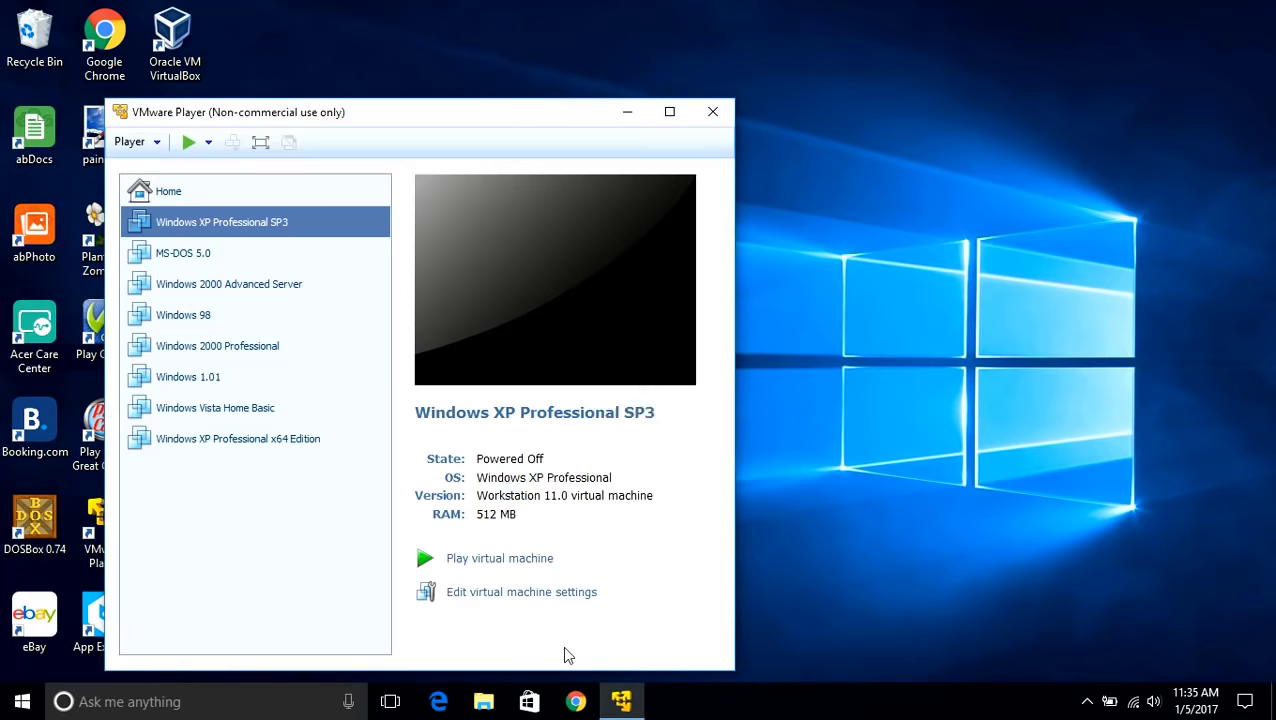
# Power on the Windows XP Professional SP3 virtual machine in a maximized window and dismiss the removable devices hint and warning
pyautogui.click(499, 562)
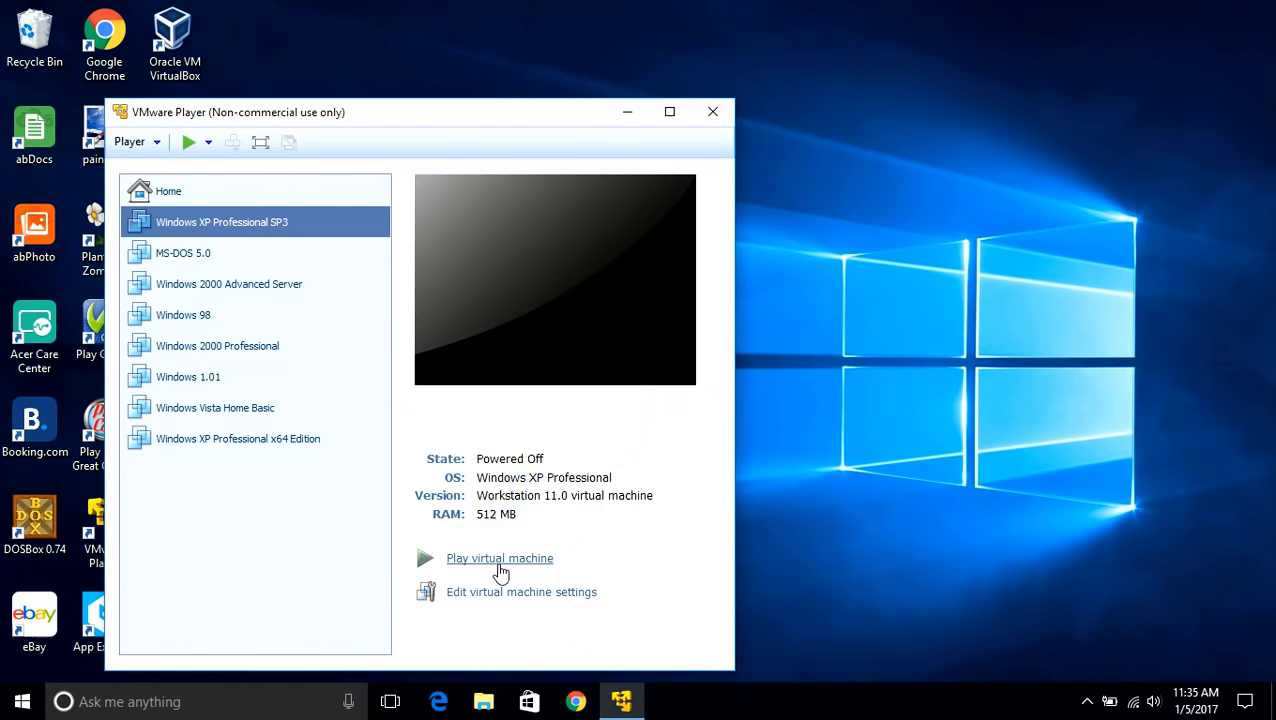
pyautogui.click(670, 113)
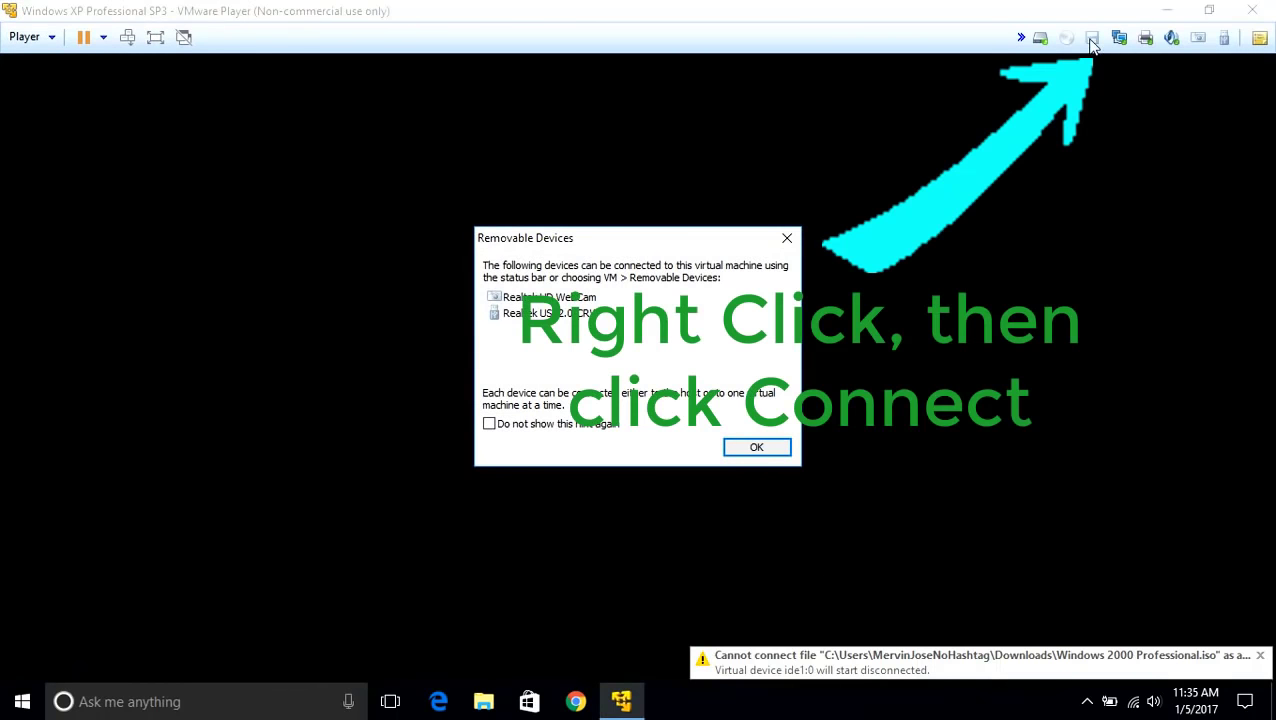
pyautogui.click(756, 446)
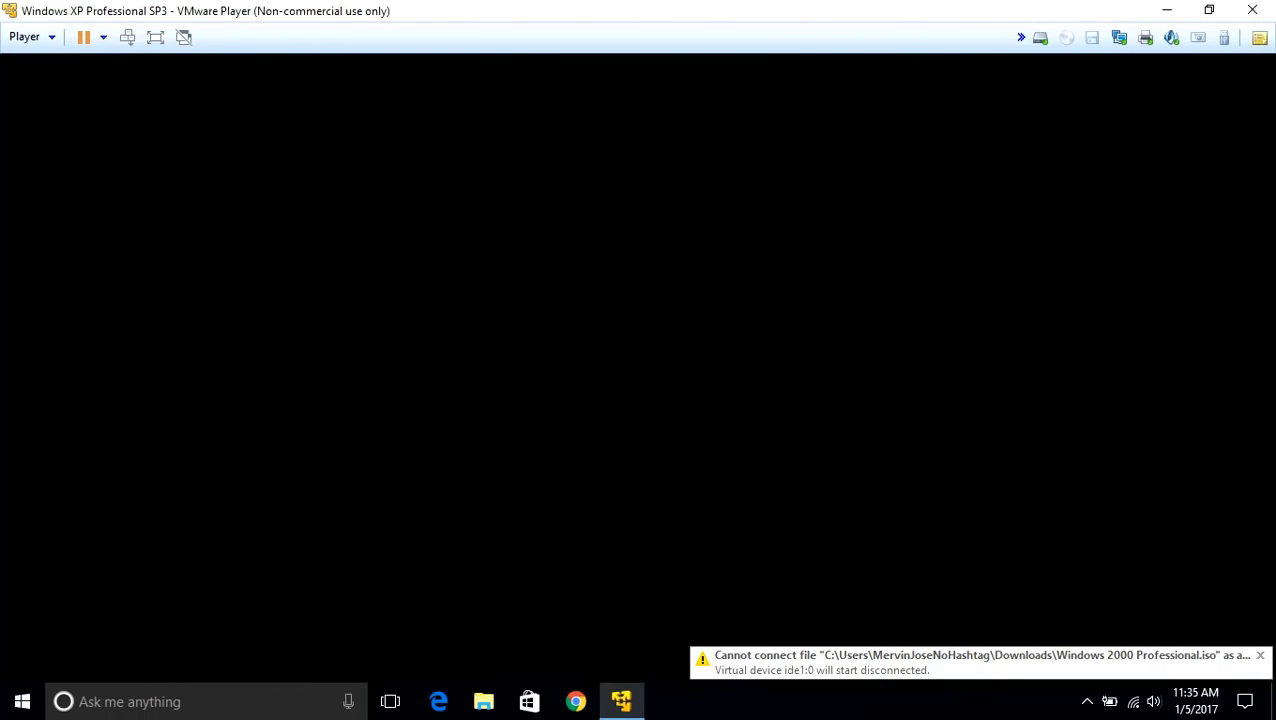
pyautogui.click(1262, 656)
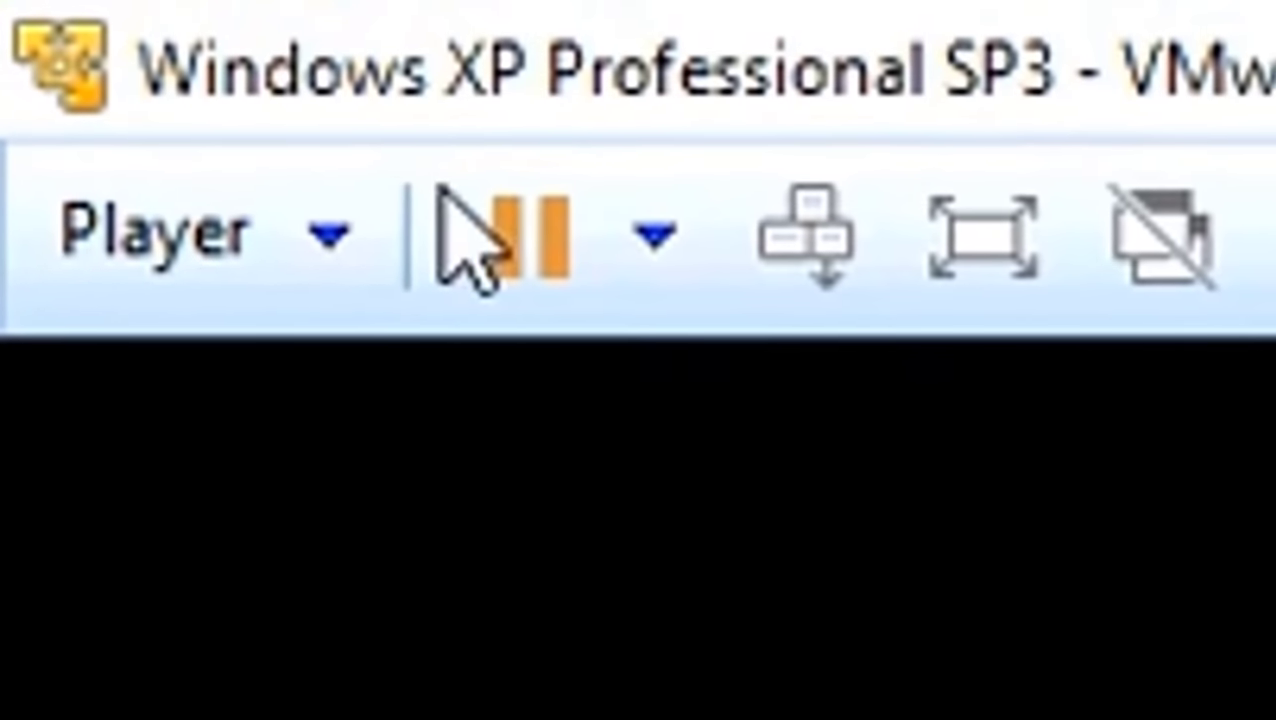
# Connect the floppy drive to the running virtual machine and switch the virtual machine to full screen
pyautogui.click(155, 112)
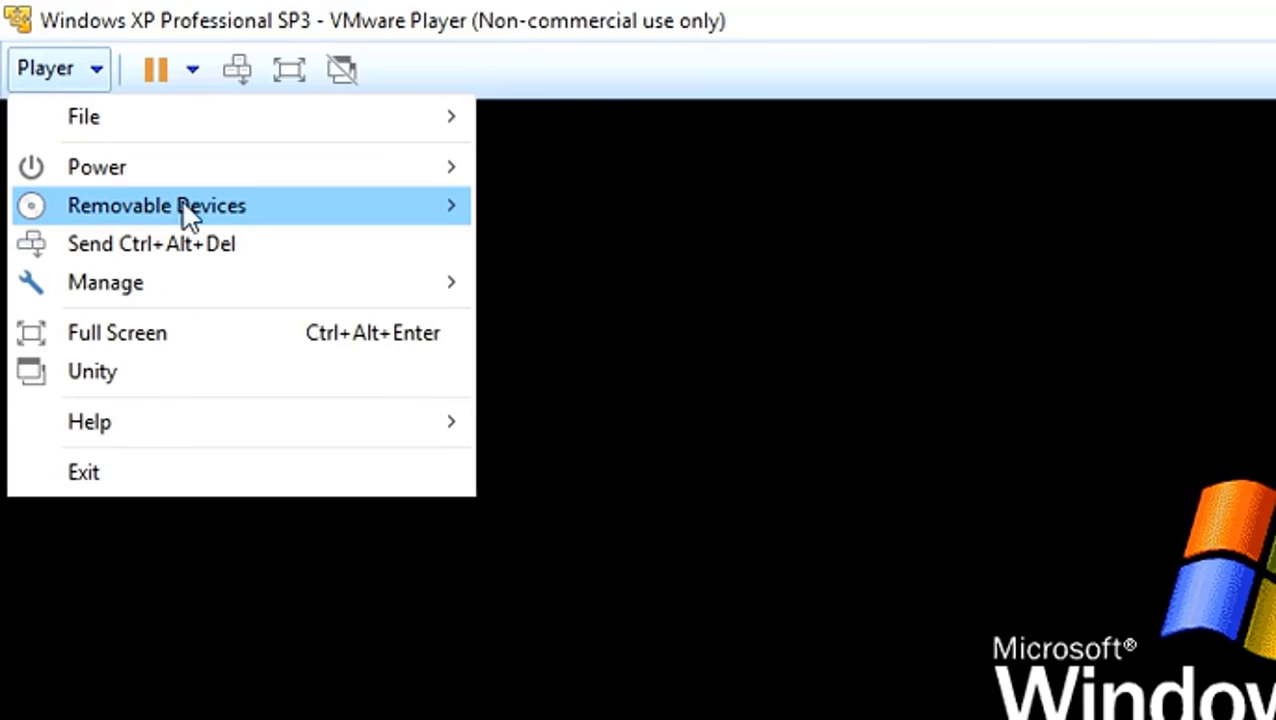
pyautogui.moveTo(365, 212)
pyautogui.moveTo(605, 245)
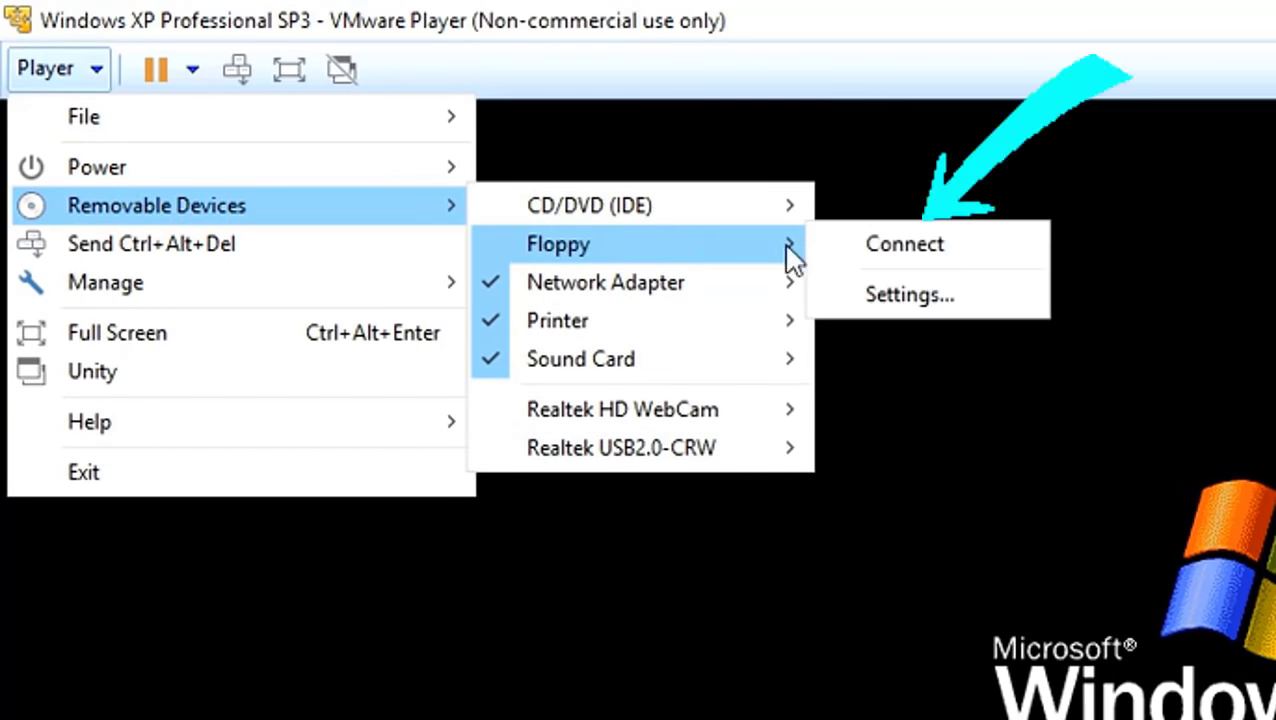
pyautogui.click(846, 248)
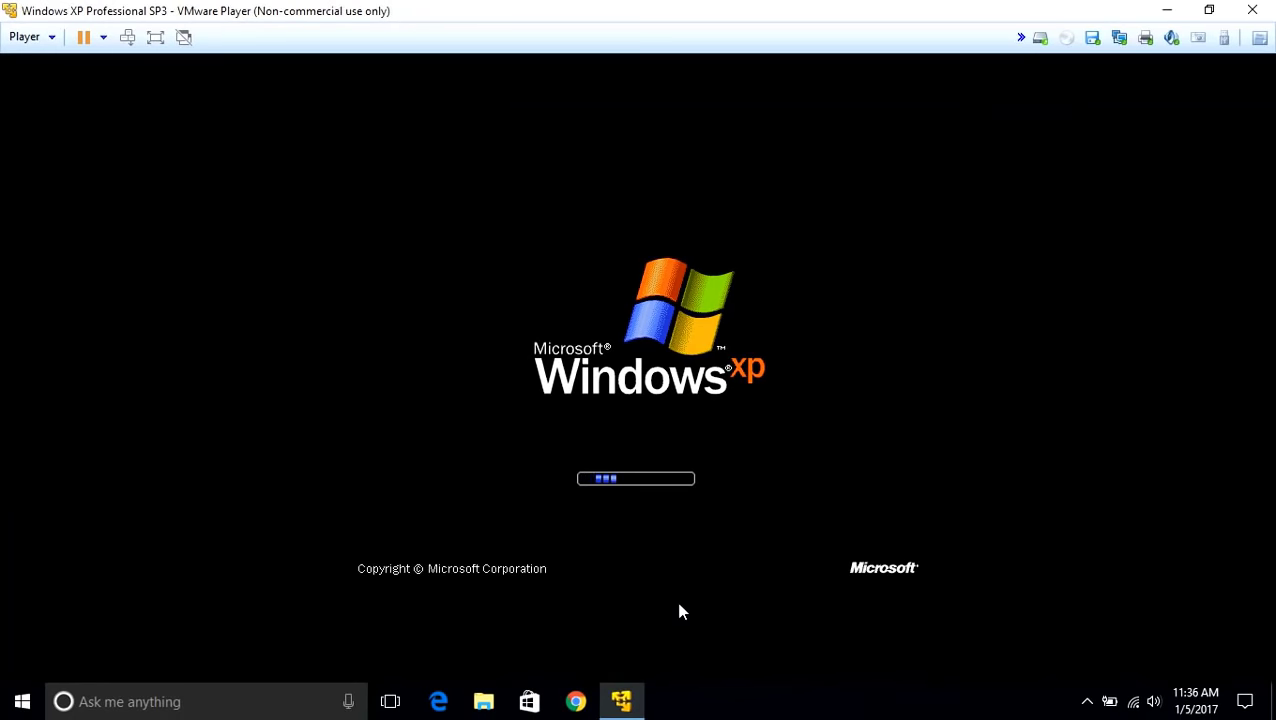
pyautogui.click(155, 38)
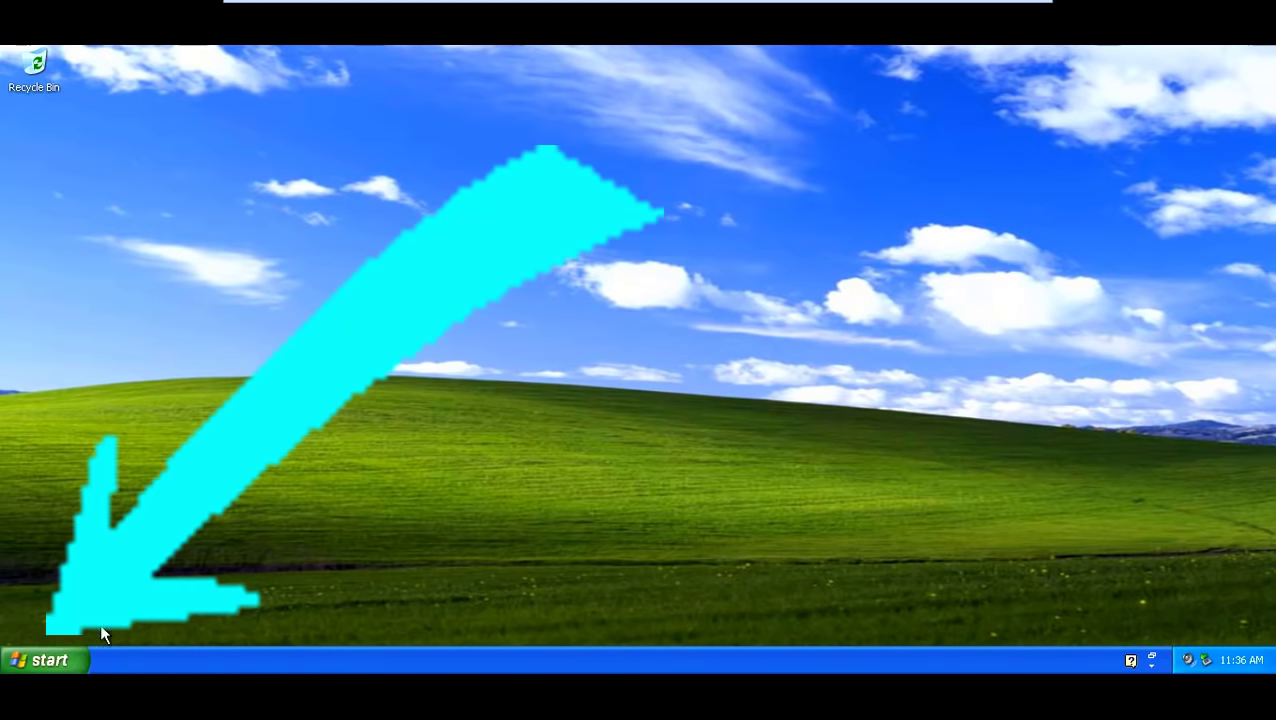
# Run "RobloxPlayerLauncher - Copy" from the 3½ Floppy (A:) drive in Windows XP
pyautogui.click(62, 658)
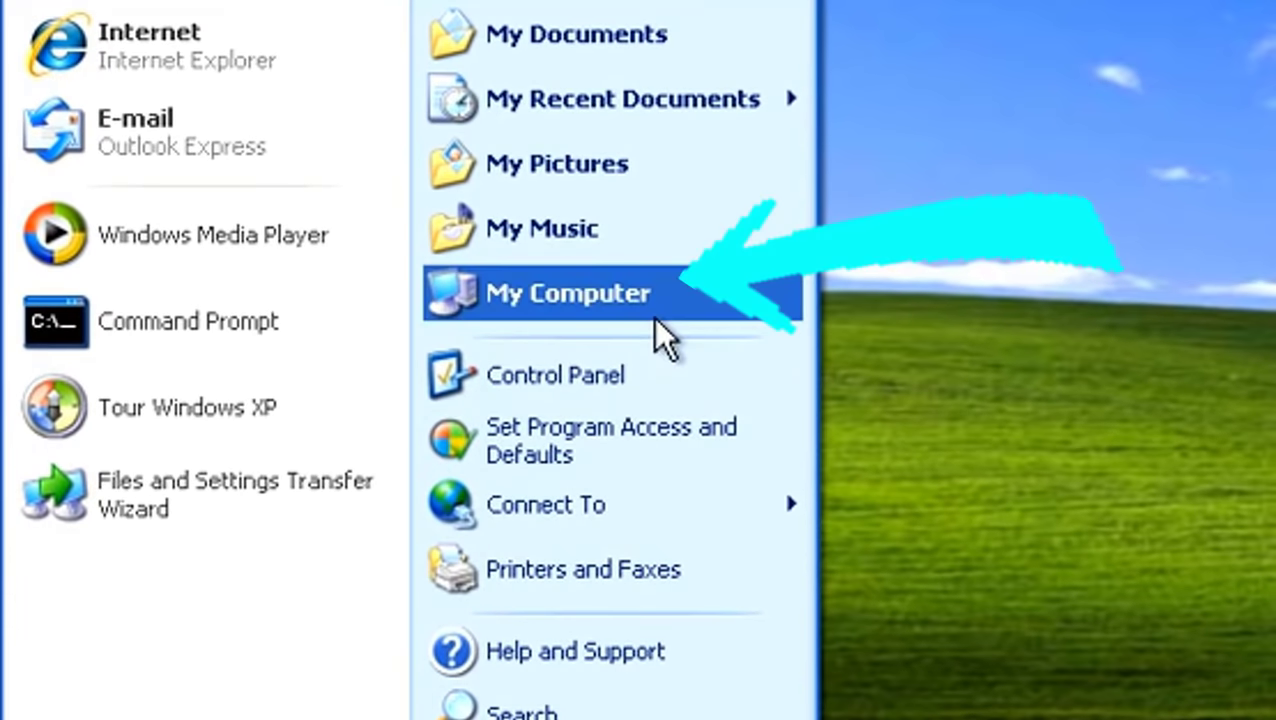
pyautogui.click(290, 380)
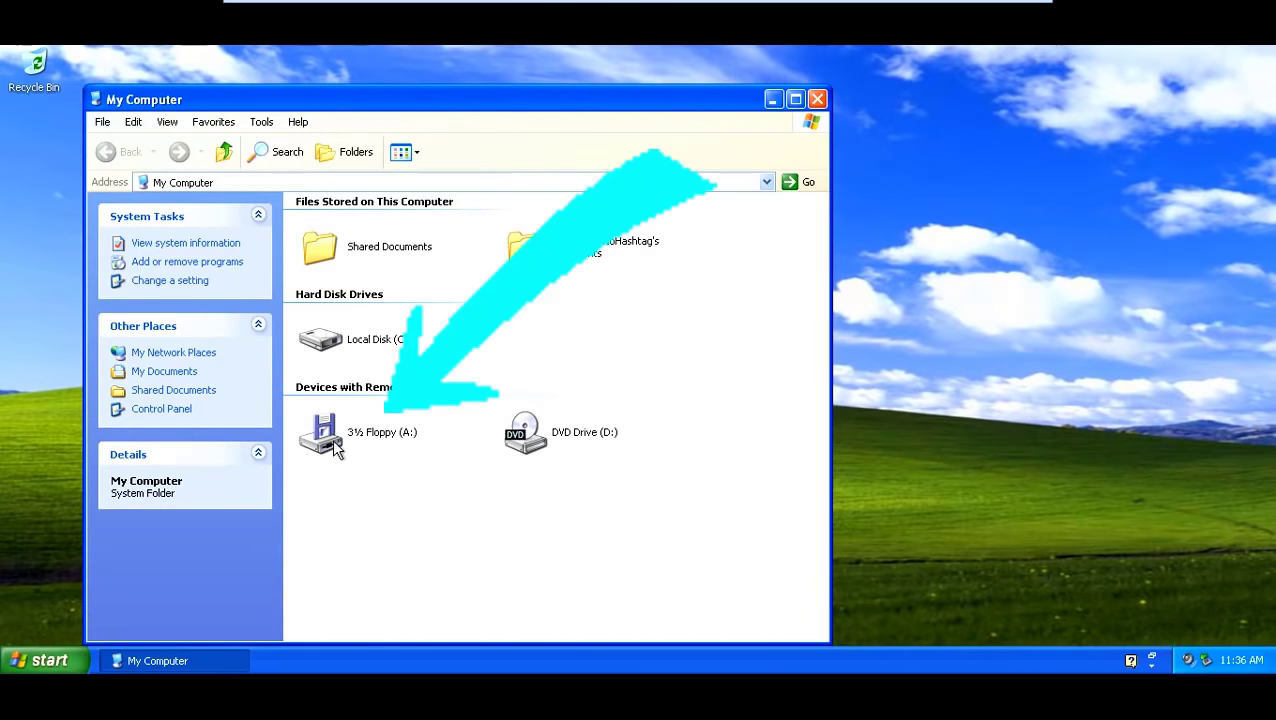
pyautogui.doubleClick(355, 437)
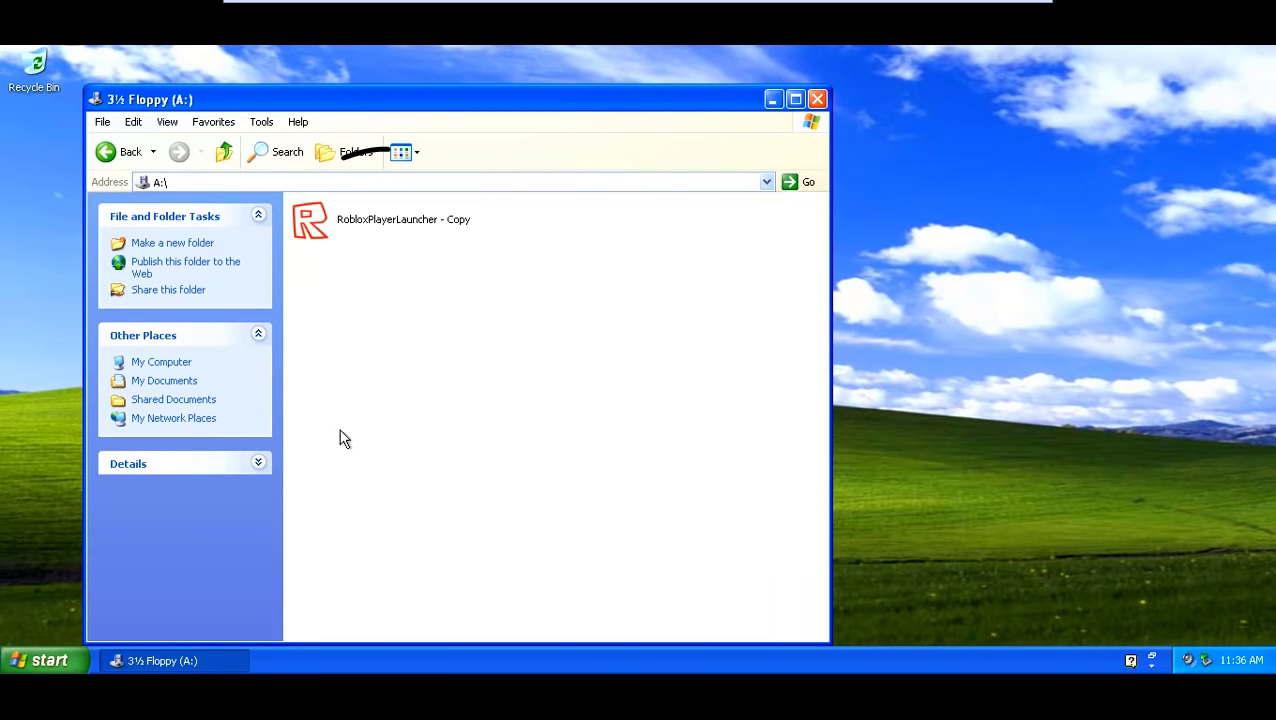
pyautogui.click(364, 222)
pyautogui.doubleClick(364, 222)
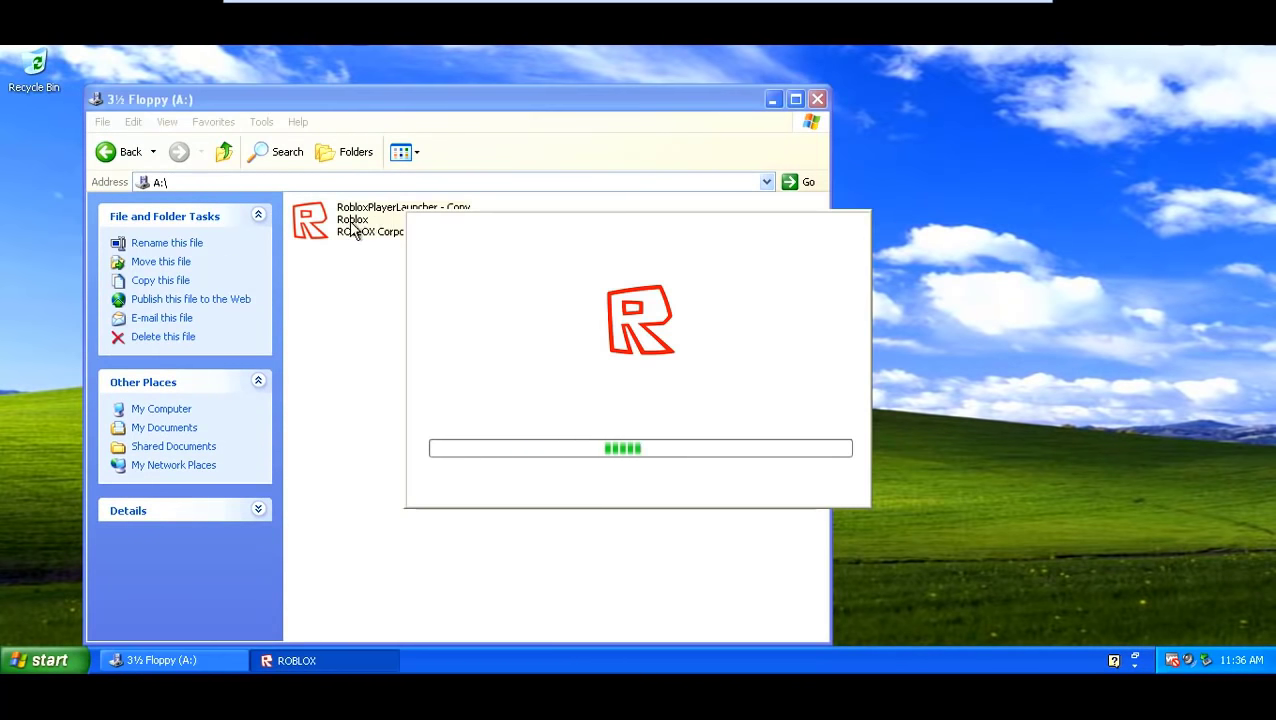
# Dismiss the antivirus notification and close the 3½ Floppy (A:) window while the ROBLOX installer runs
pyautogui.click(676, 567)
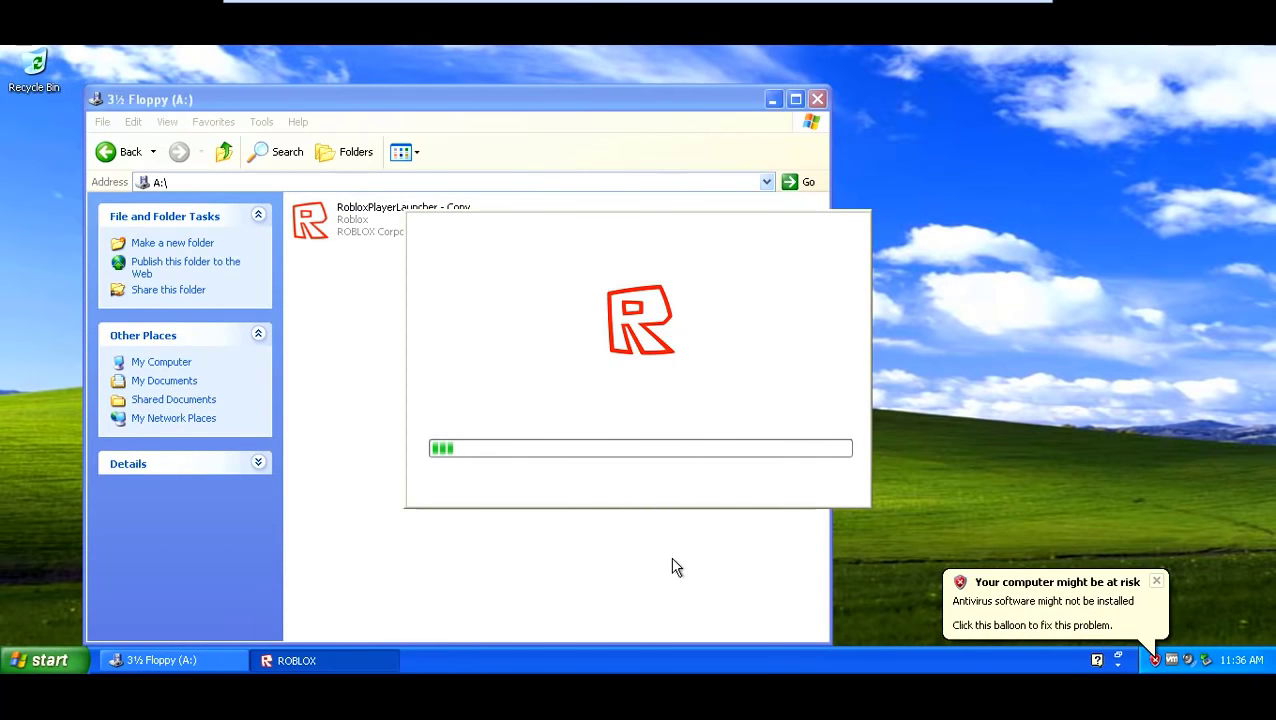
pyautogui.click(1156, 582)
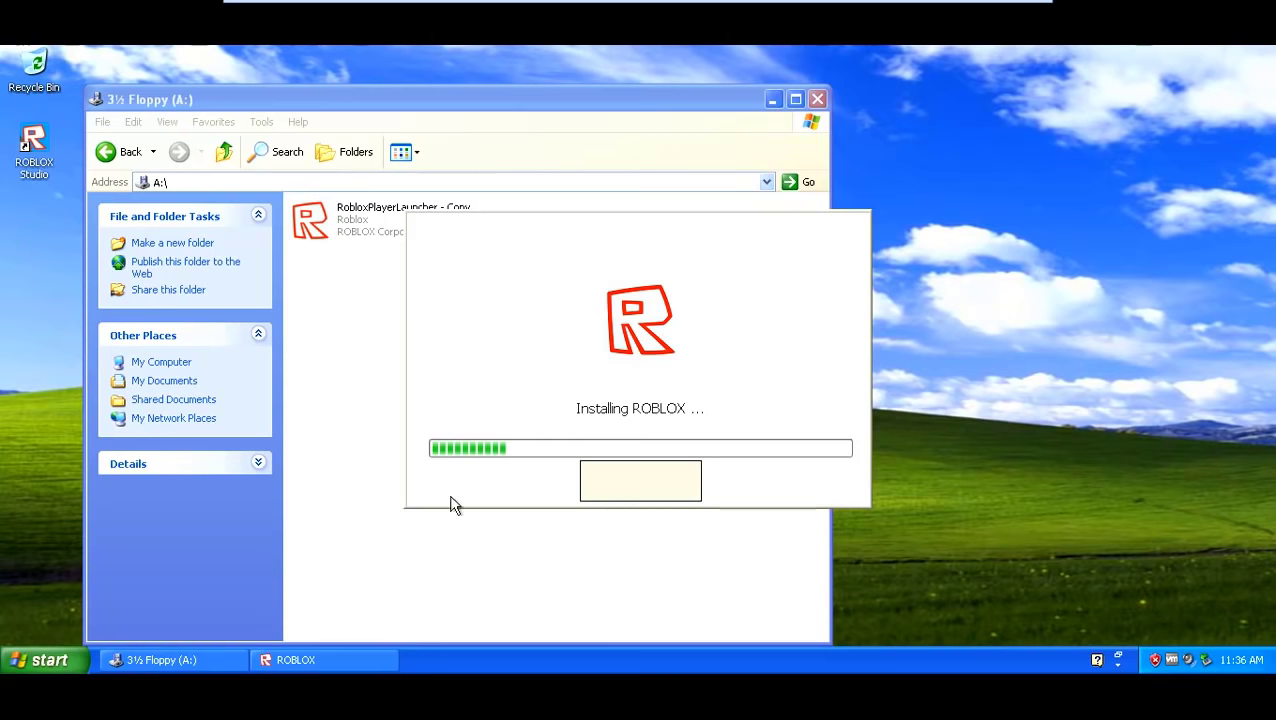
pyautogui.click(260, 101)
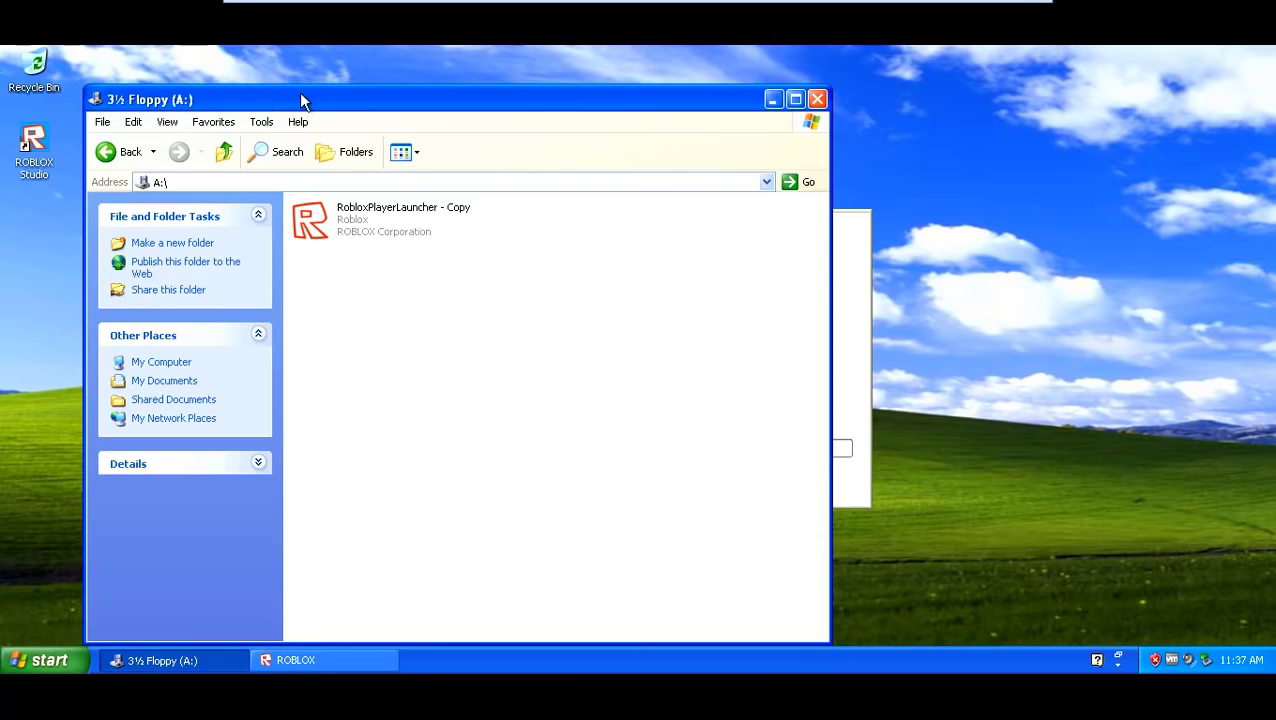
pyautogui.click(817, 100)
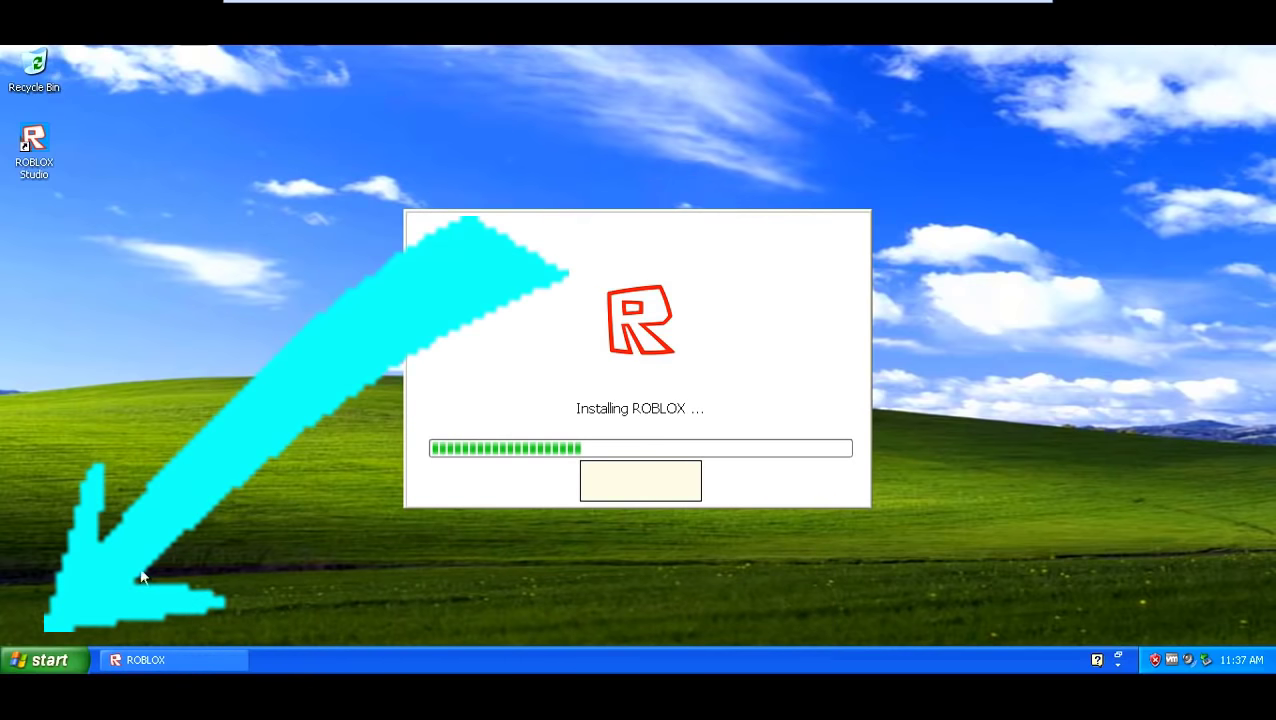
# Launch Internet Explorer in the Windows XP virtual machine
pyautogui.click(24, 664)
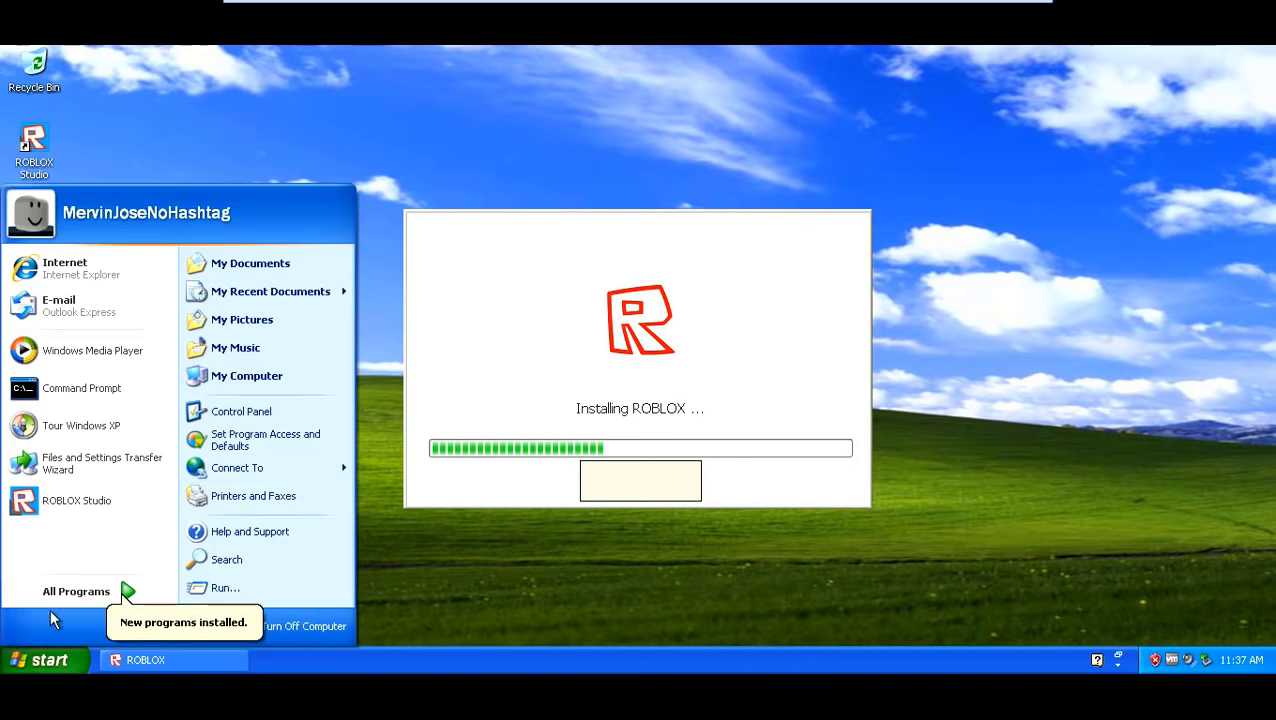
pyautogui.click(84, 593)
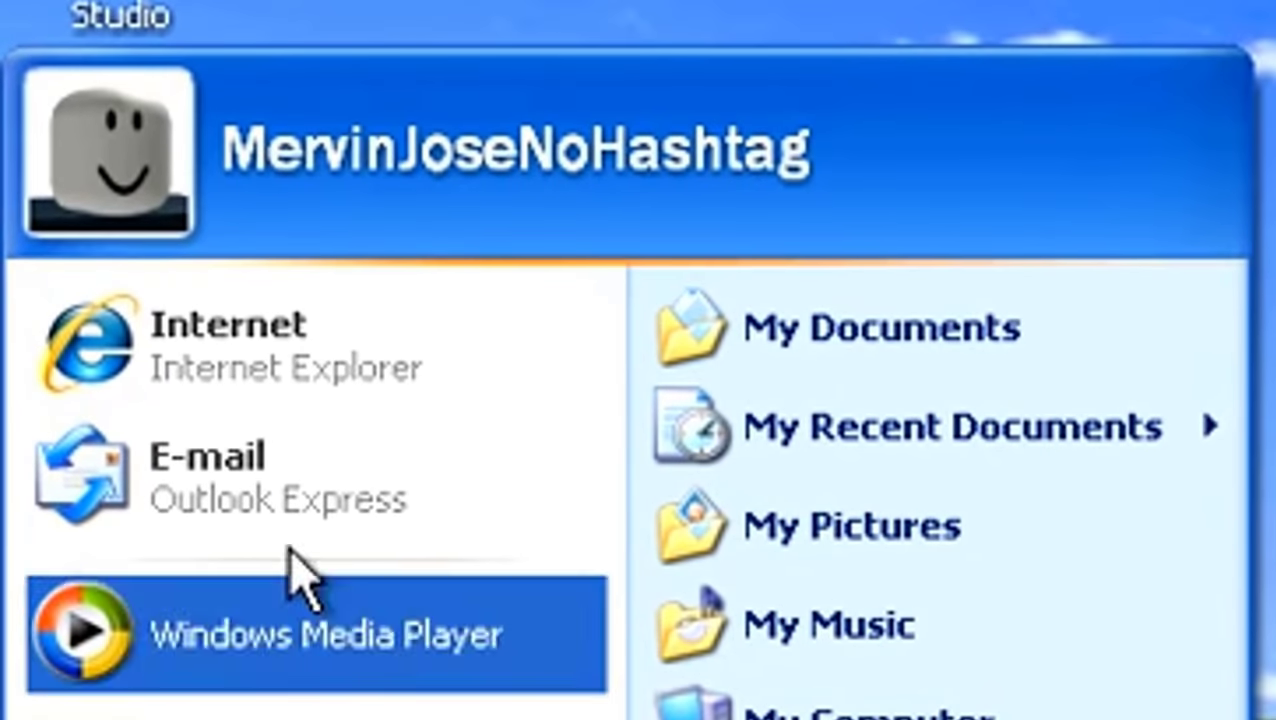
pyautogui.click(316, 345)
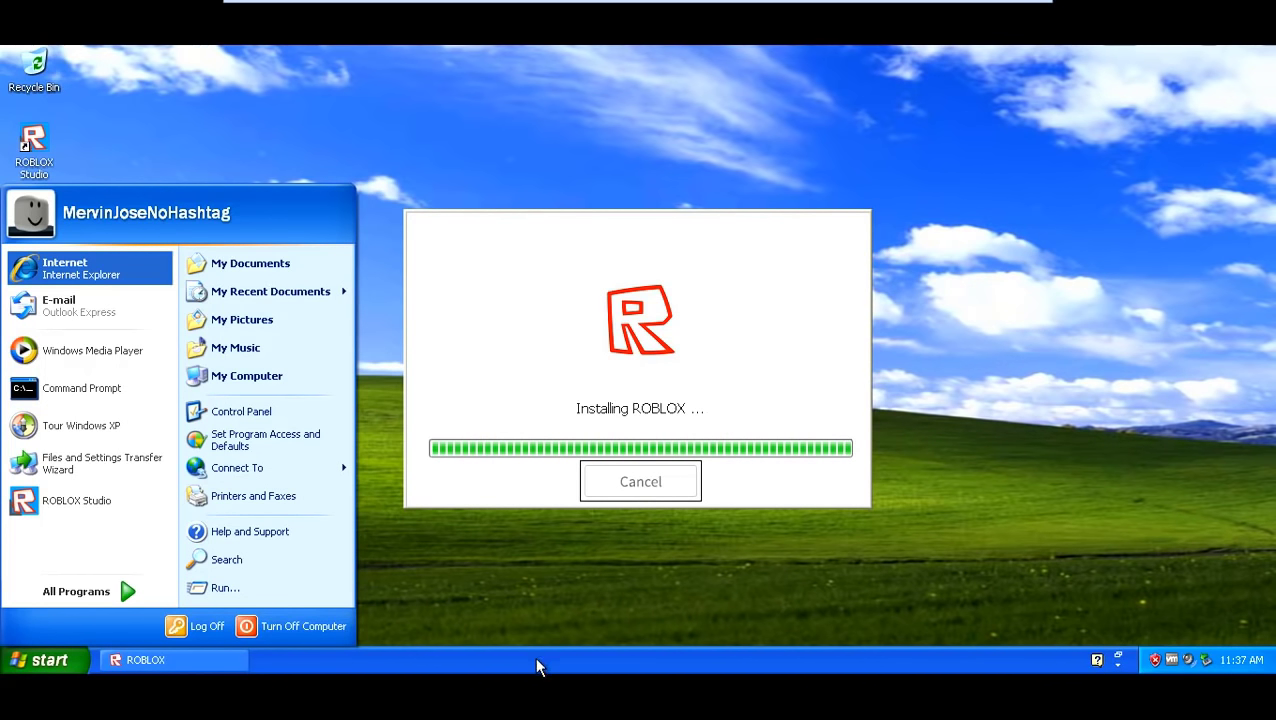
pyautogui.click(482, 664)
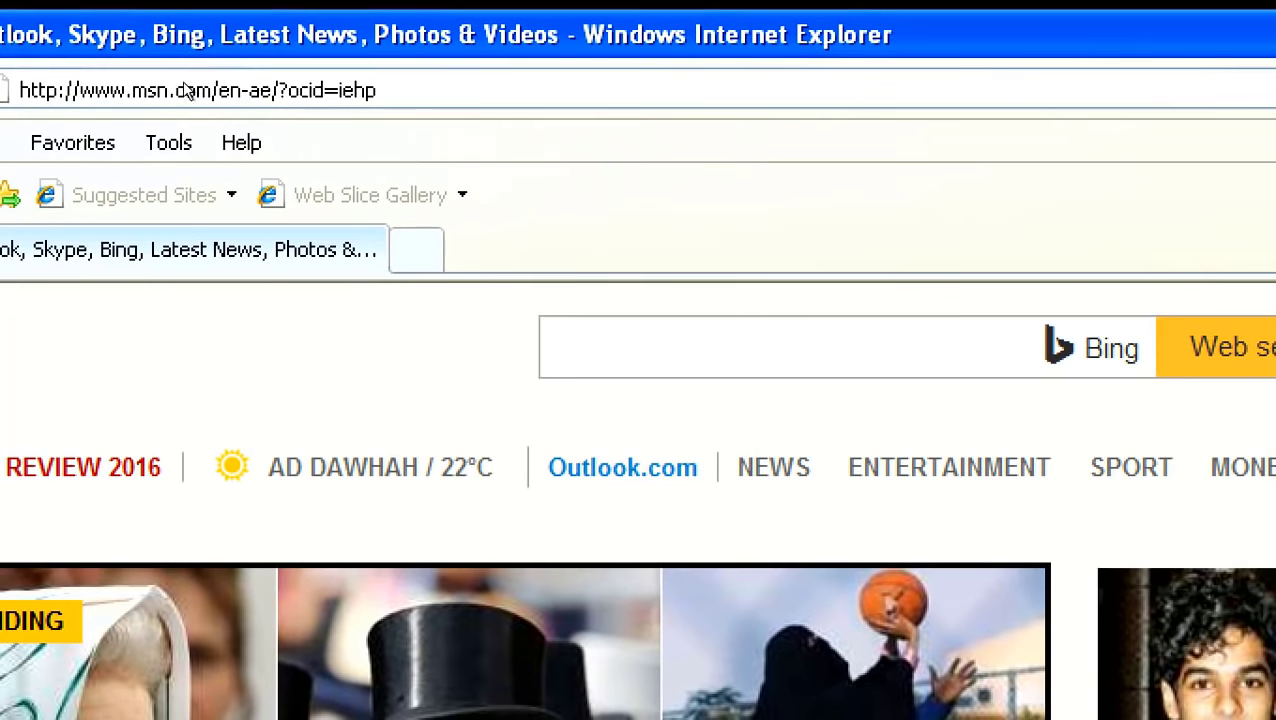
# Replace the MSN page address with "install firefox" and run it as a web search
pyautogui.doubleClick(152, 90)
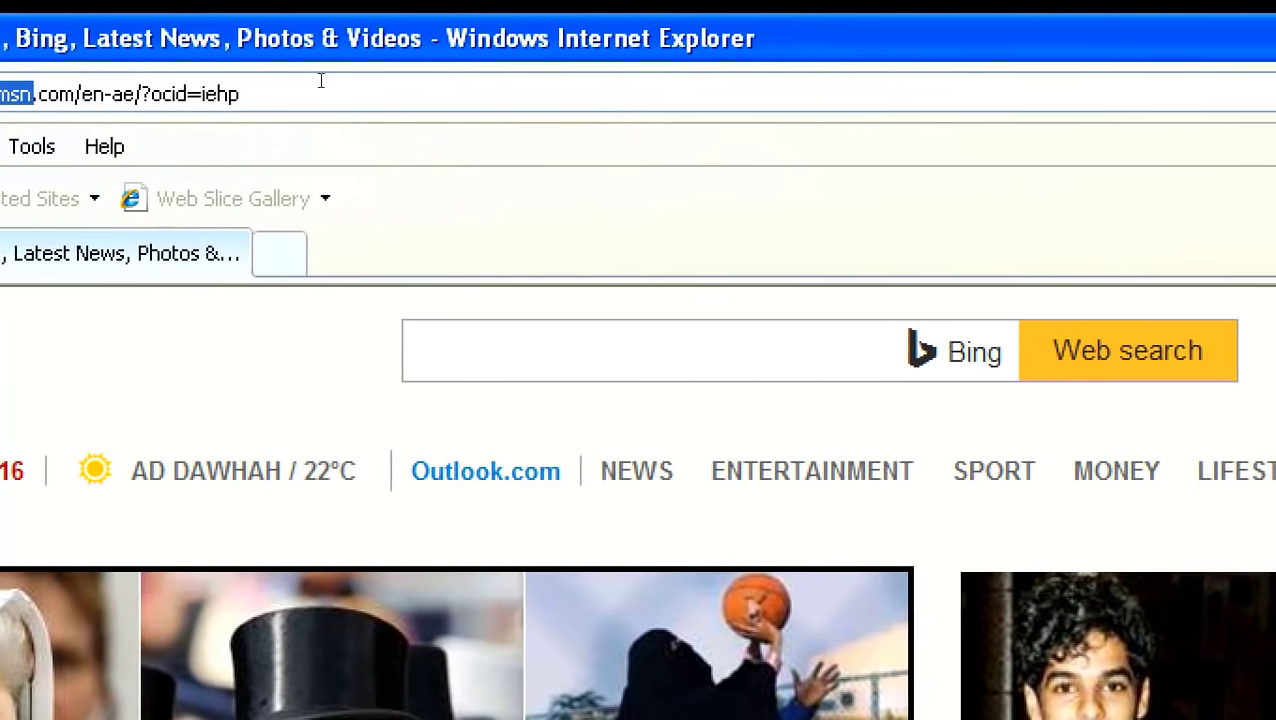
pyautogui.moveTo(473, 88); pyautogui.dragTo(15, 88)
pyautogui.write('install f')
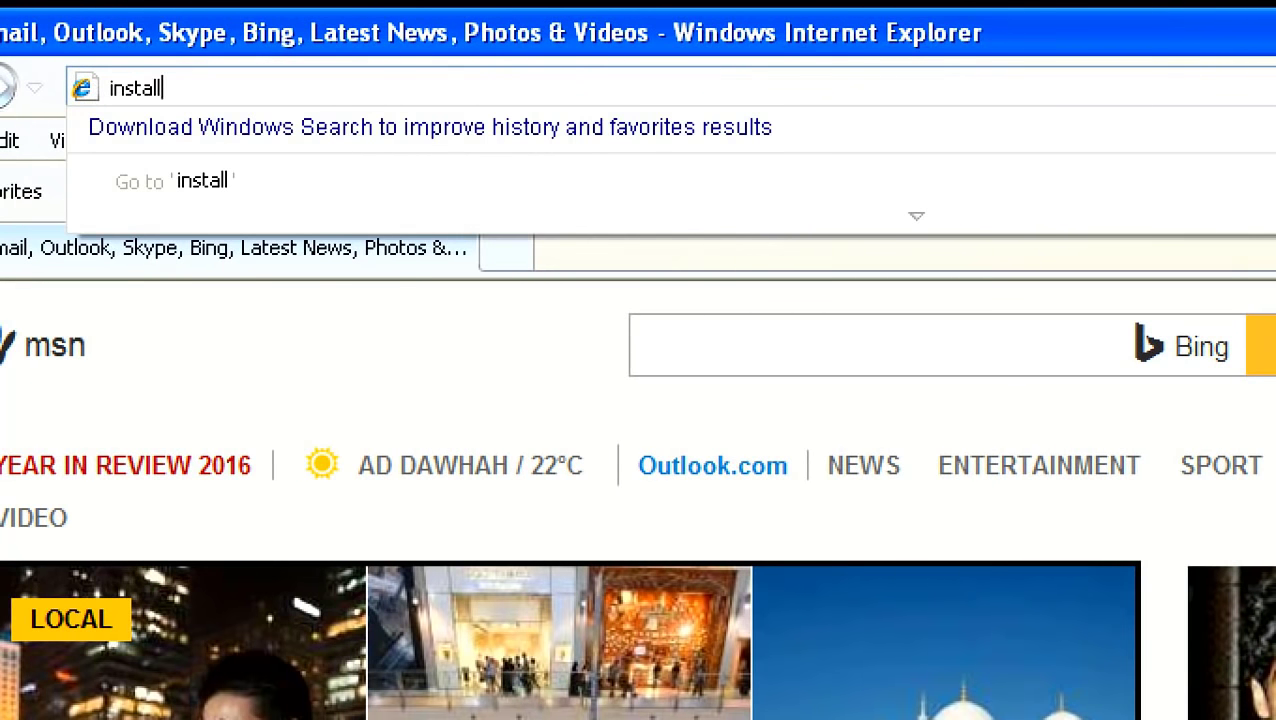
pyautogui.write('irefox')
pyautogui.press('Return')
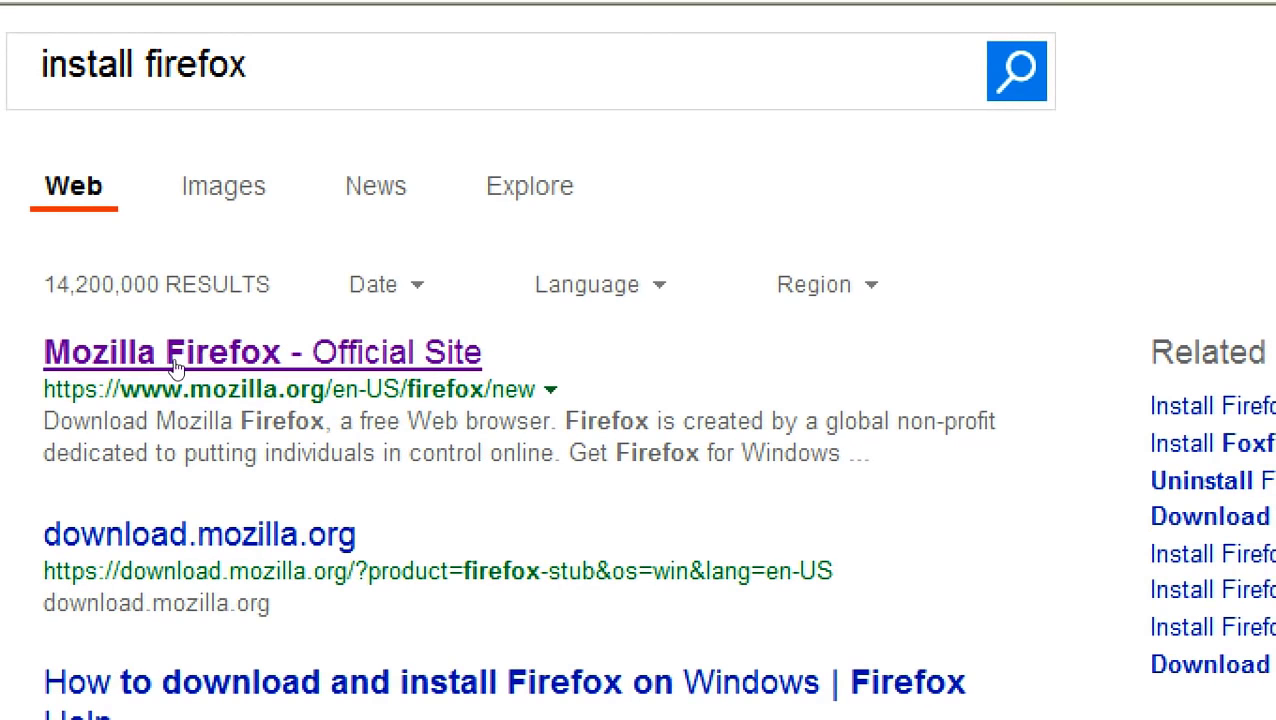
# Start the free Firefox download from Mozilla's official site in the search results
pyautogui.click(172, 367)
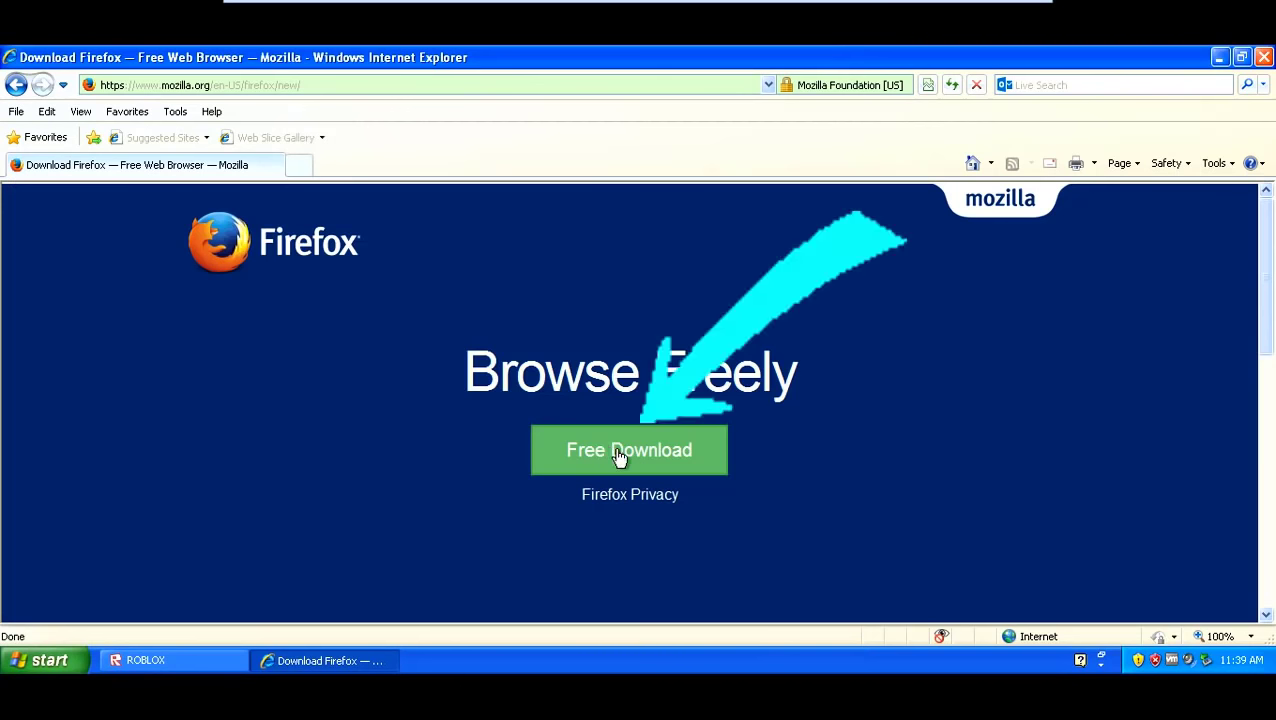
pyautogui.click(613, 468)
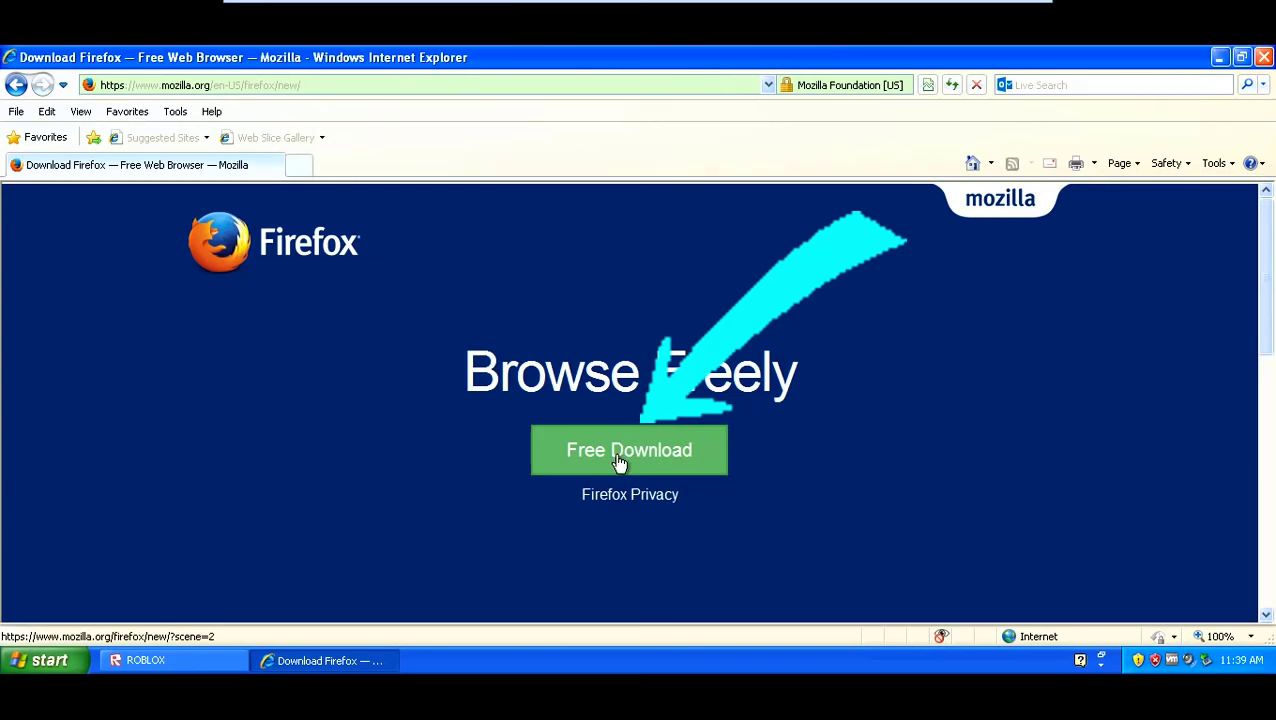
pyautogui.click(619, 462)
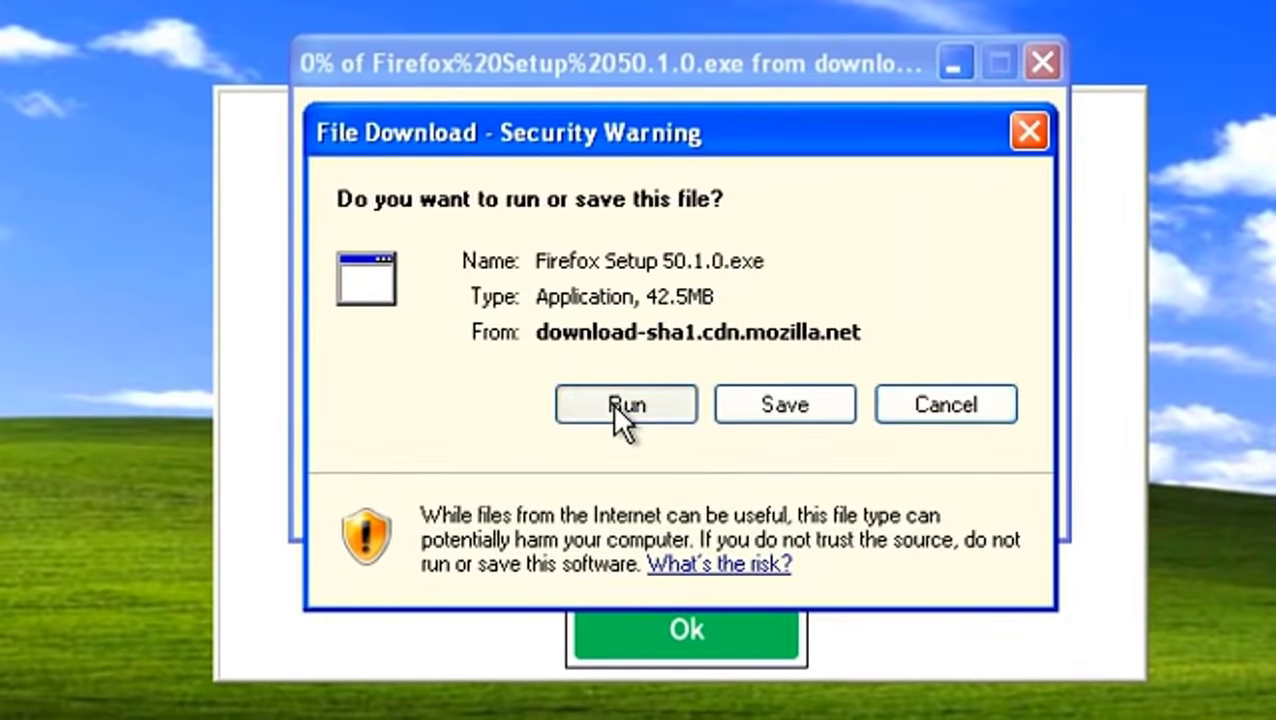
# Run Firefox Setup 50.1.0.exe, accepting the security warnings, and dismiss the ROBLOX installation notice
pyautogui.click(612, 388)
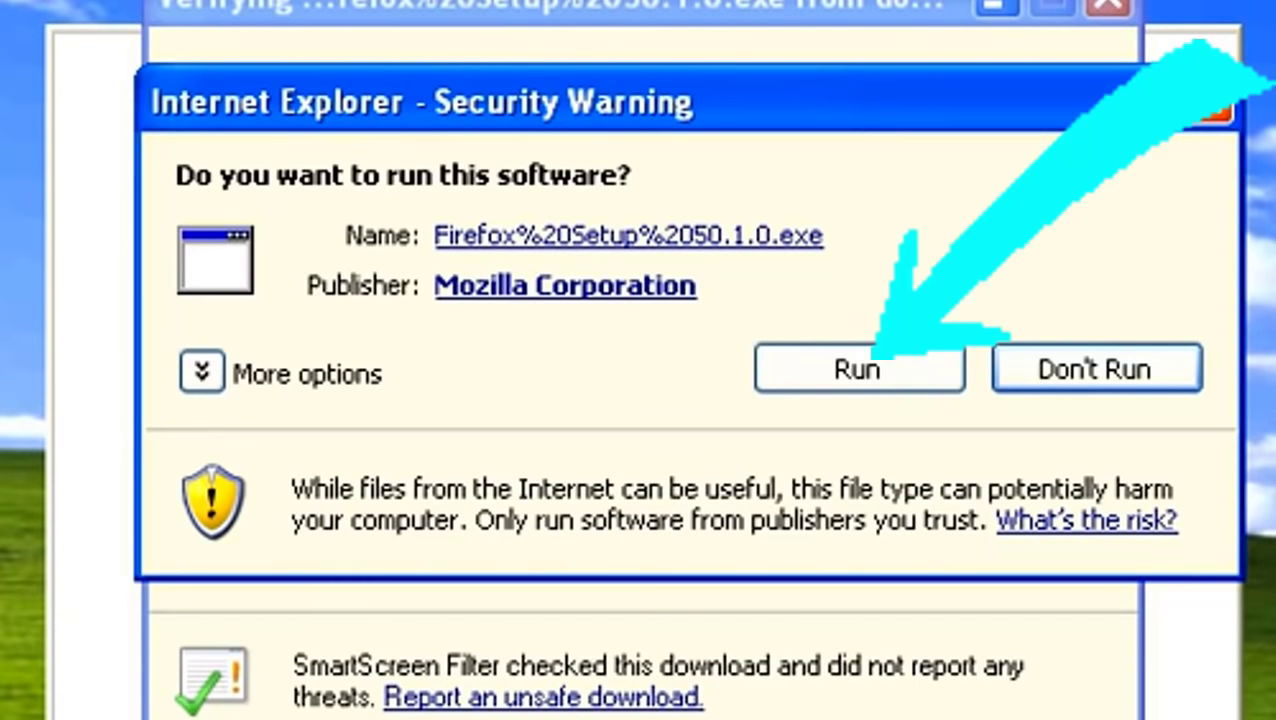
pyautogui.click(860, 372)
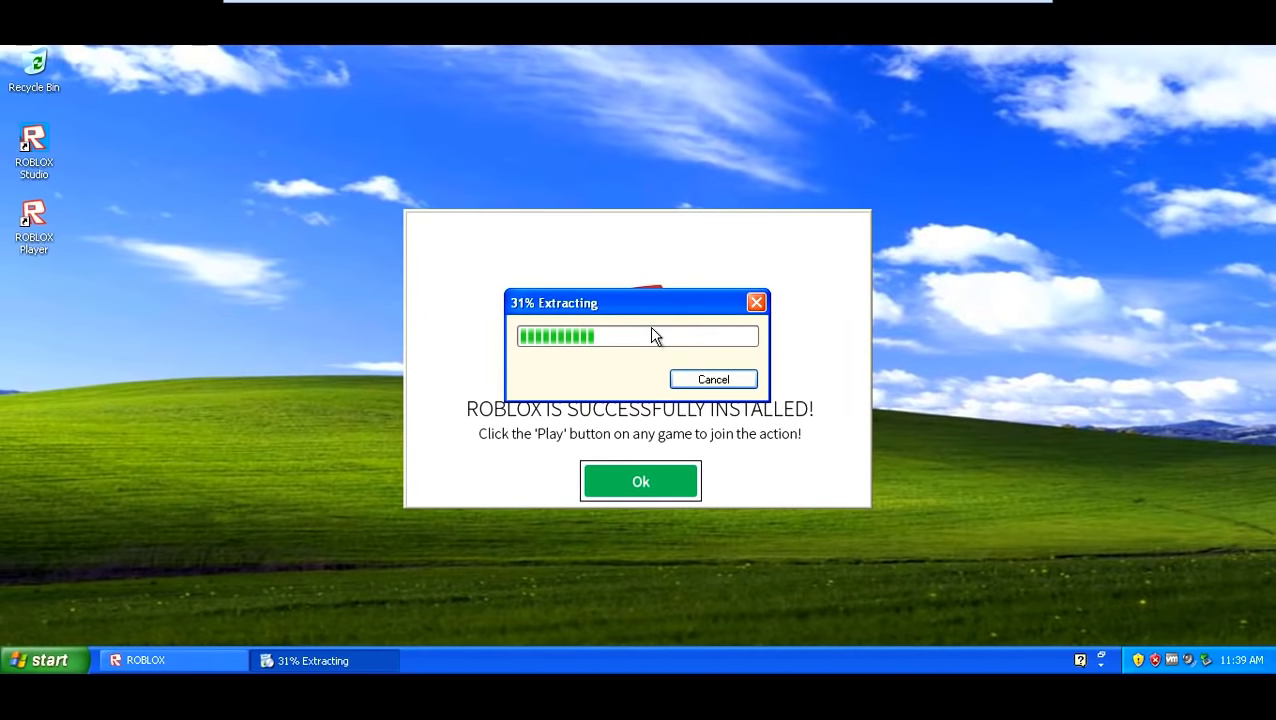
pyautogui.click(470, 277)
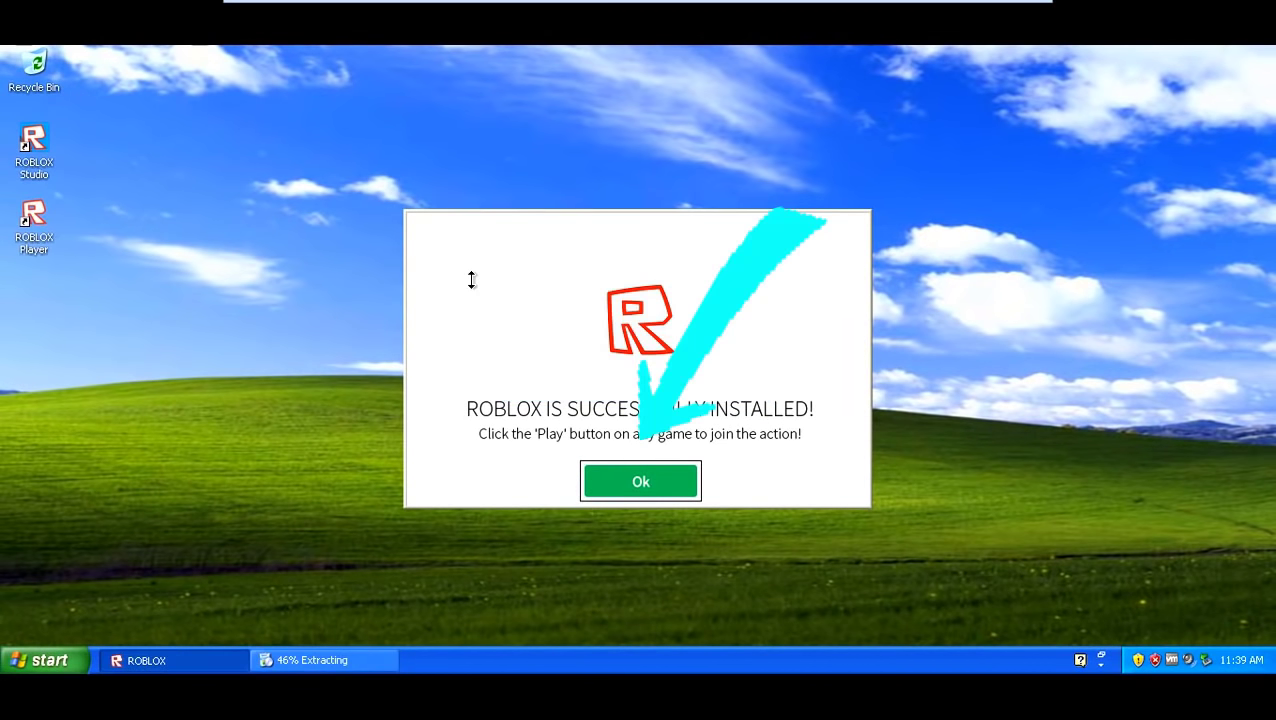
pyautogui.click(640, 482)
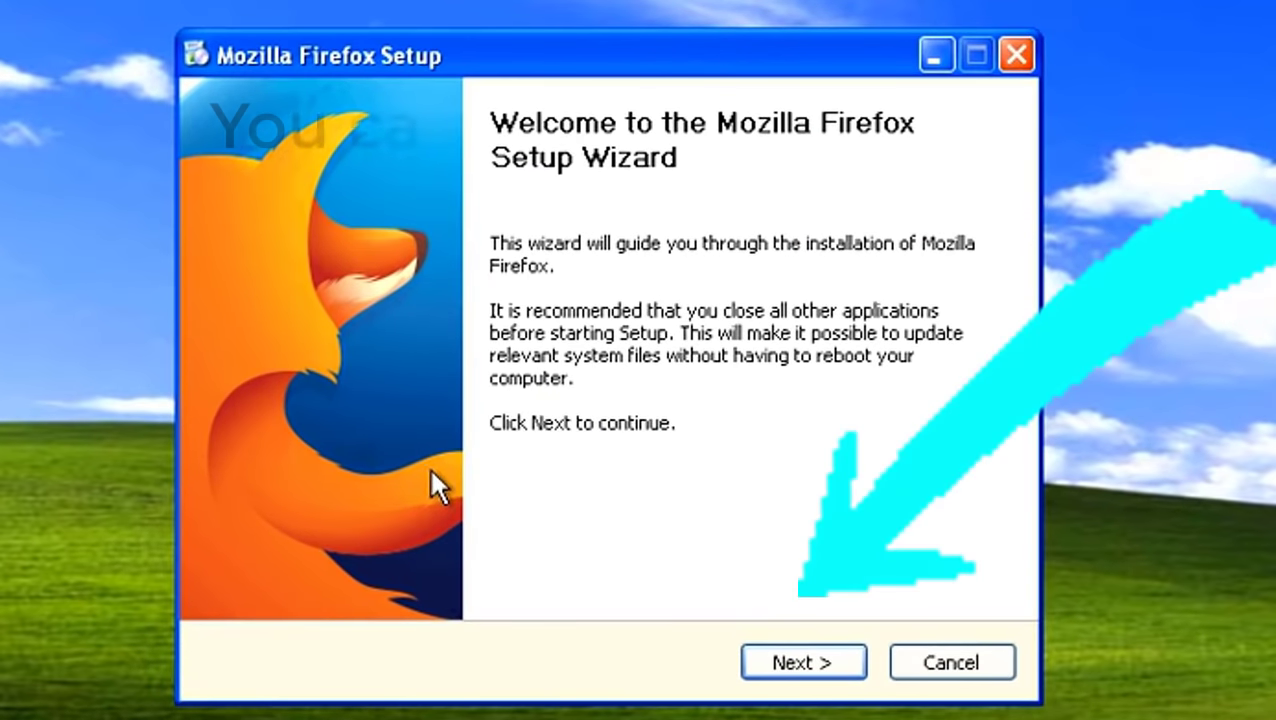
# Install Firefox with the Custom setup in C:\Program Files\Mozilla Firefox\, keeping all three shortcut options, and finish by launching Firefox
pyautogui.click(790, 665)
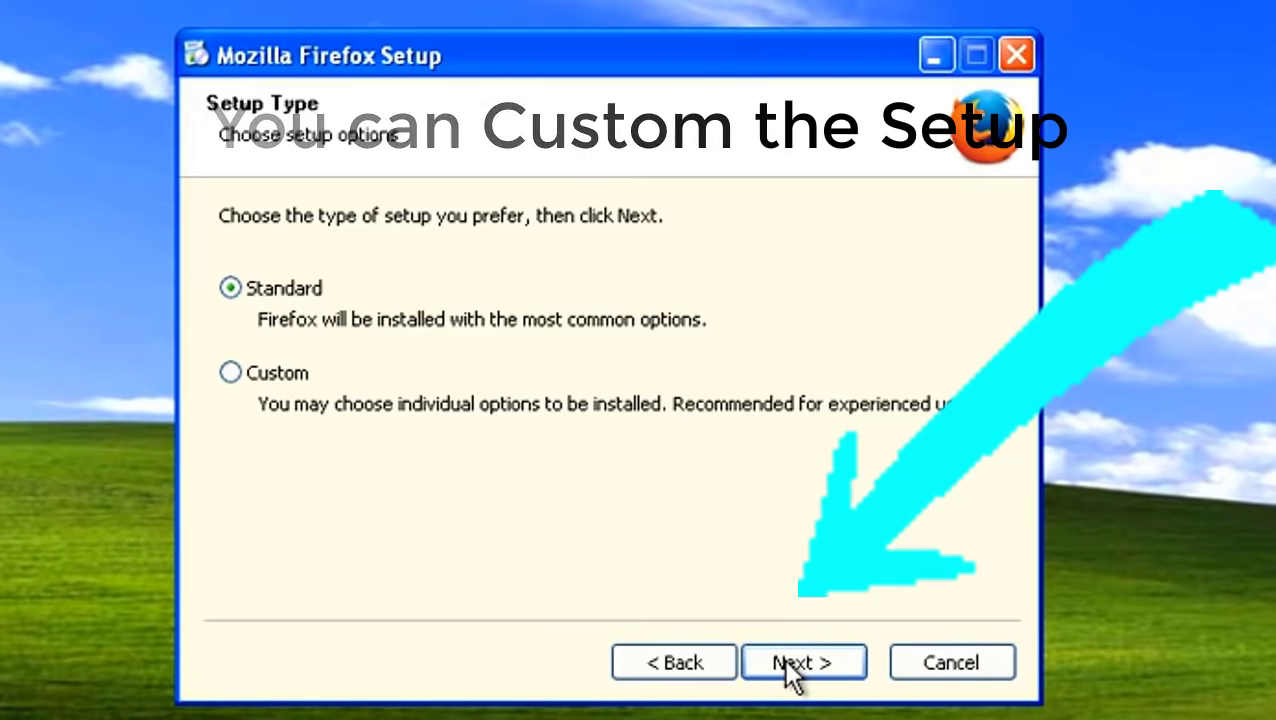
pyautogui.click(294, 376)
pyautogui.click(789, 663)
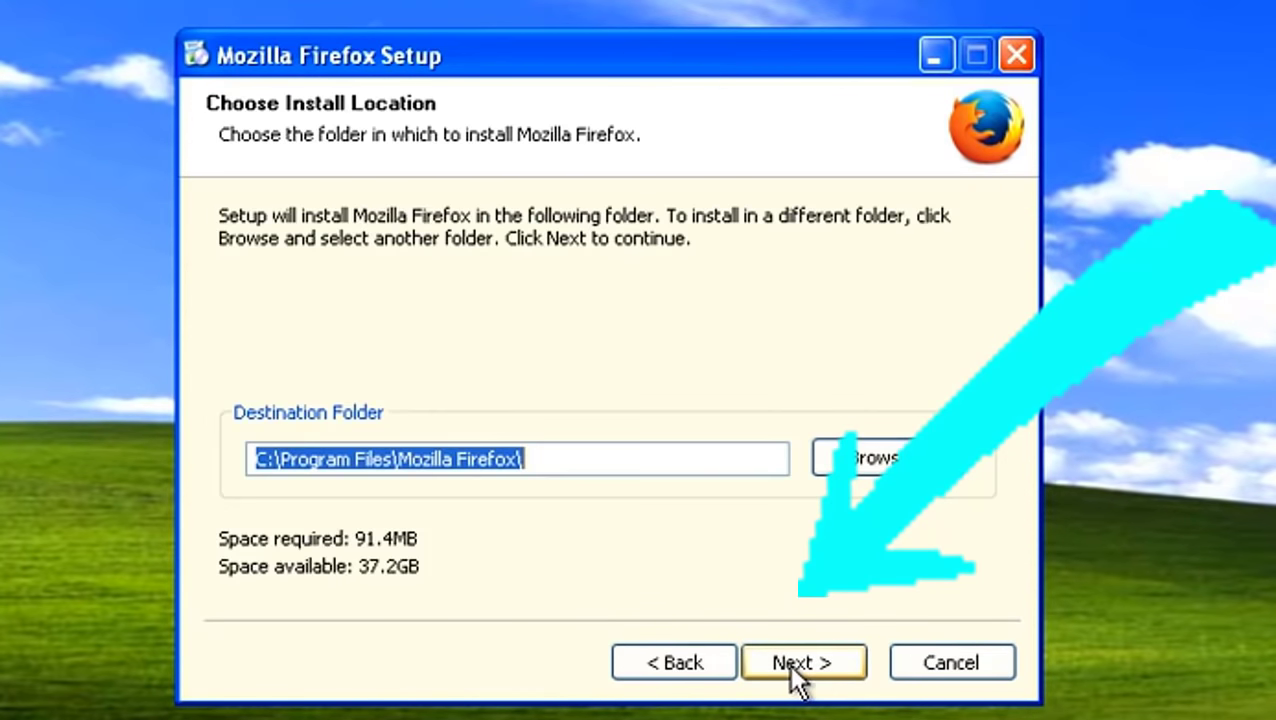
pyautogui.click(789, 665)
pyautogui.click(789, 665)
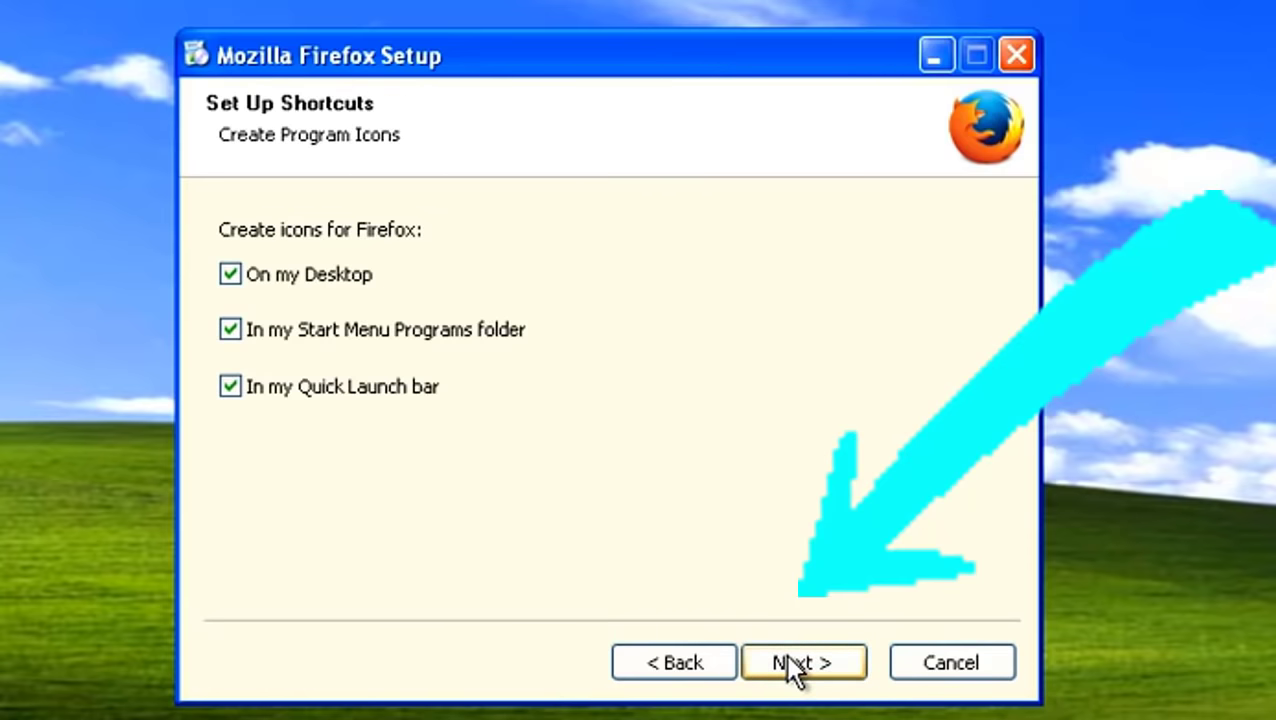
pyautogui.click(789, 663)
pyautogui.click(789, 663)
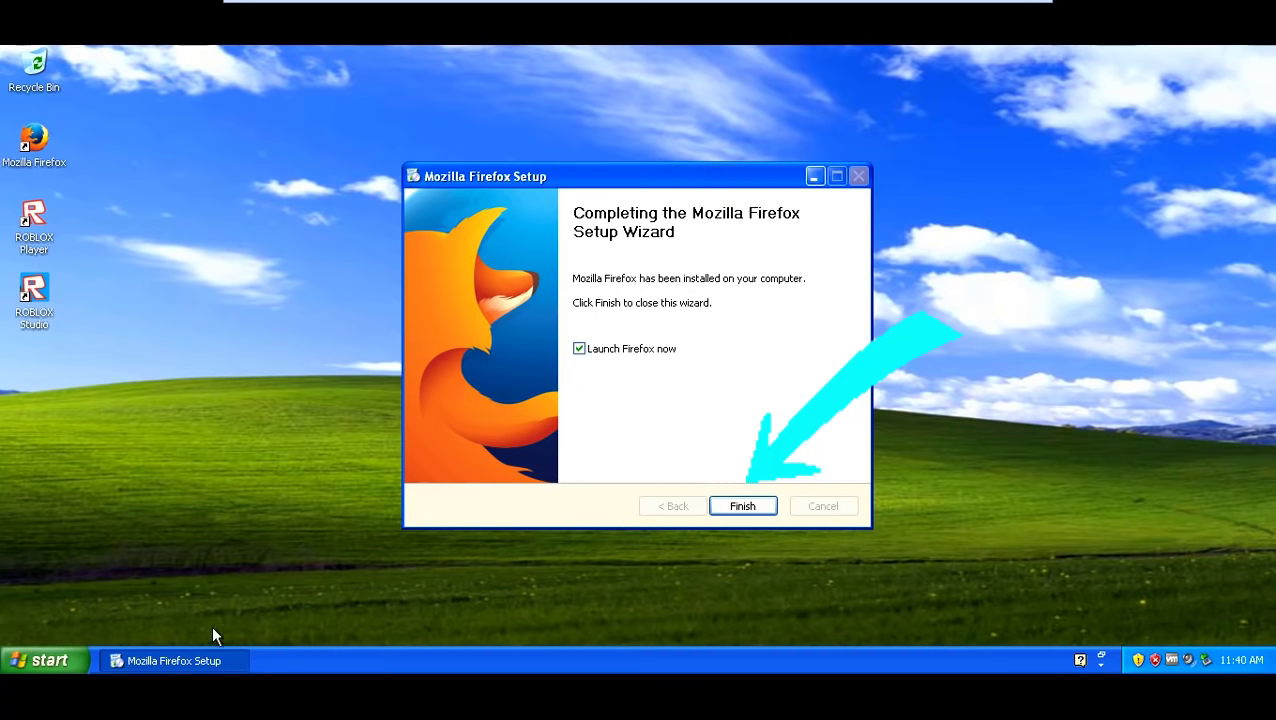
pyautogui.click(731, 506)
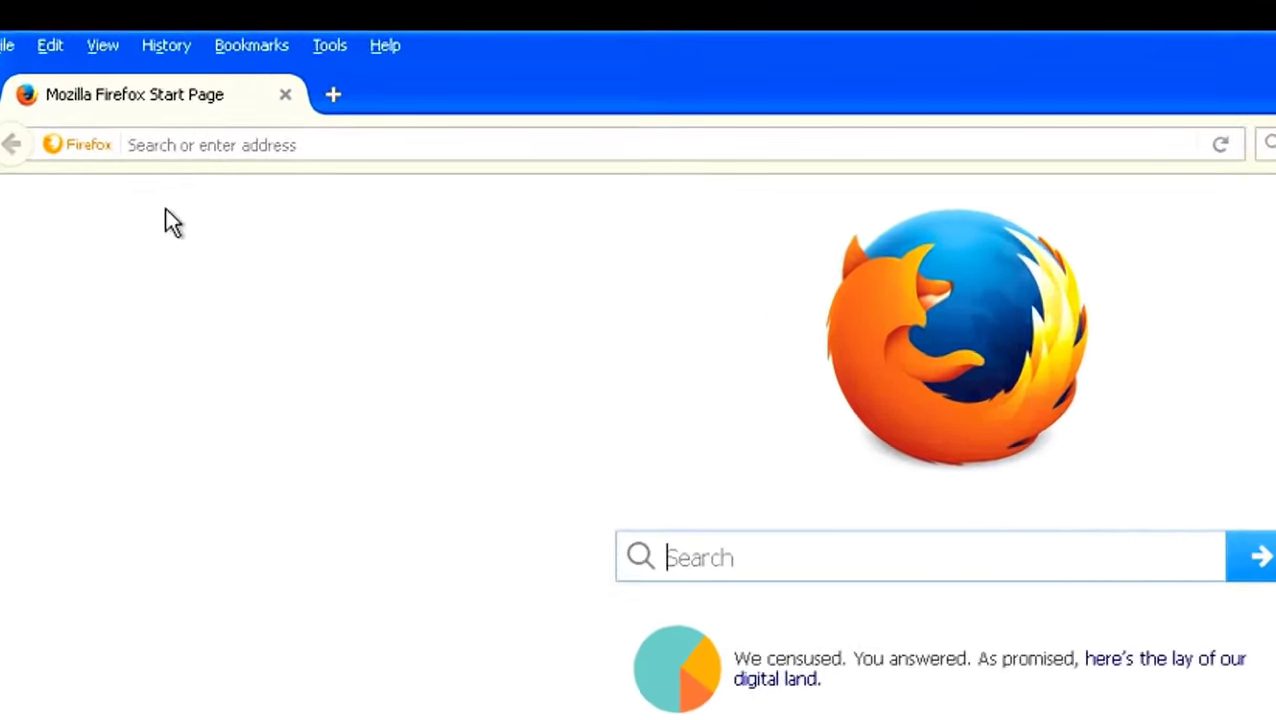
# Load roblox.com in Firefox
pyautogui.click(178, 115)
pyautogui.write('roblox.com/')
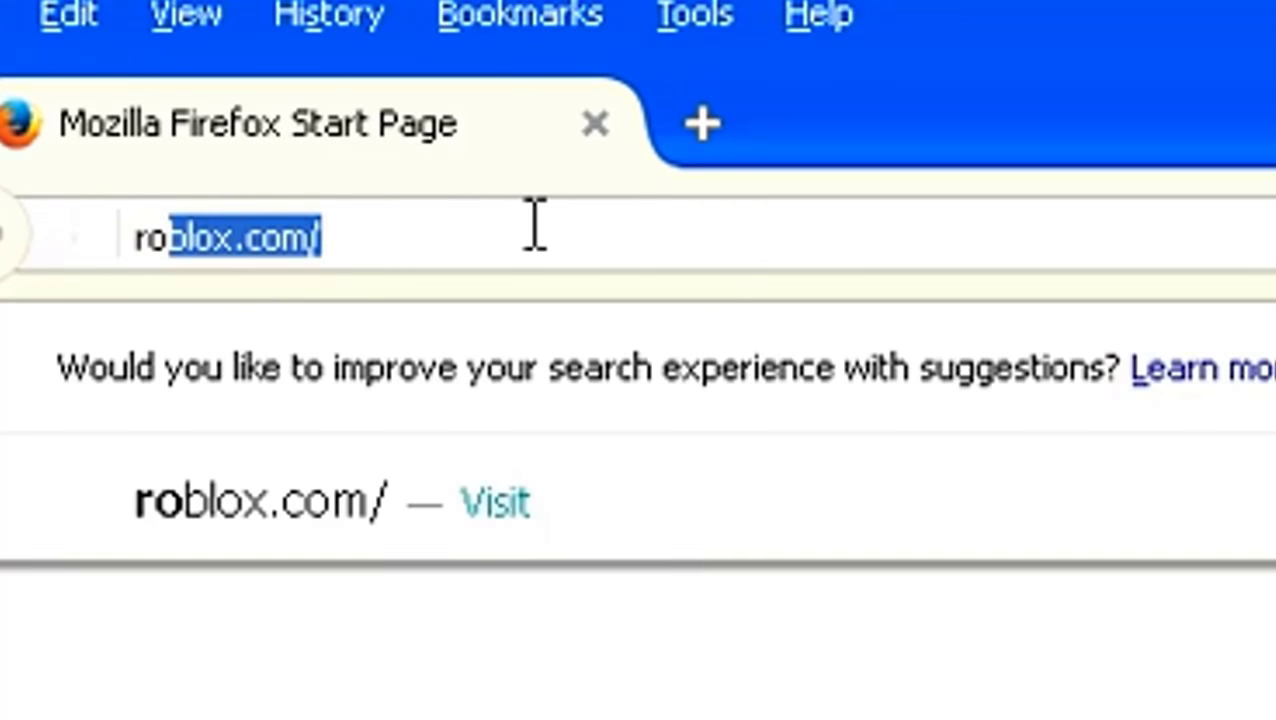
pyautogui.press('Return')
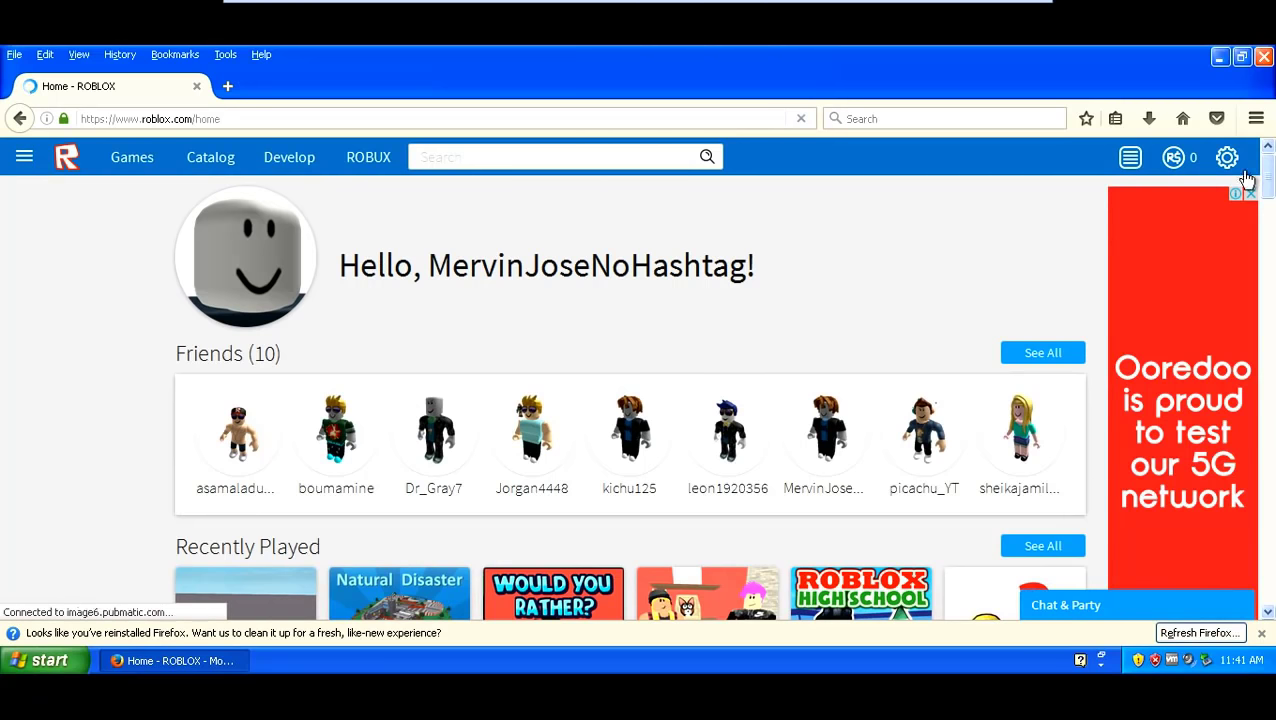
# Launch the game "Roblox Place for Windows XP and Windows Vista" with the Roblox application, dismissing Firefox's refresh notification
pyautogui.scroll(-2, 1270, 178)
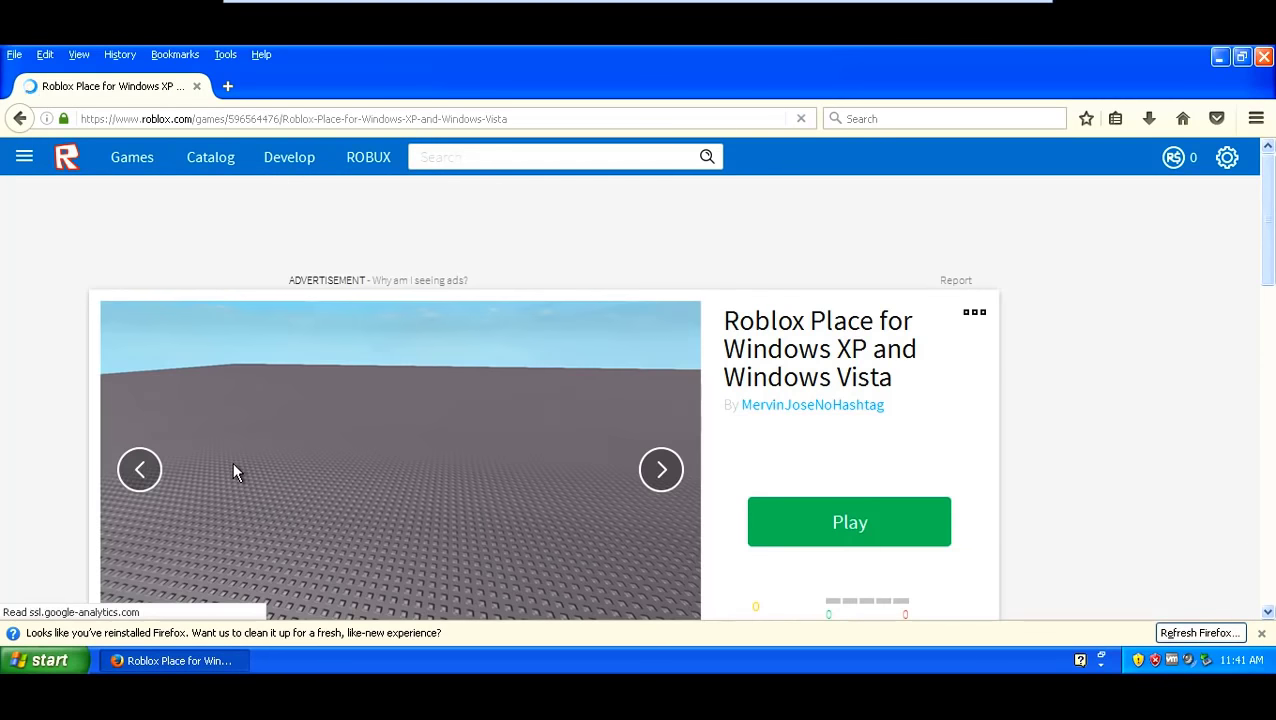
pyautogui.click(812, 535)
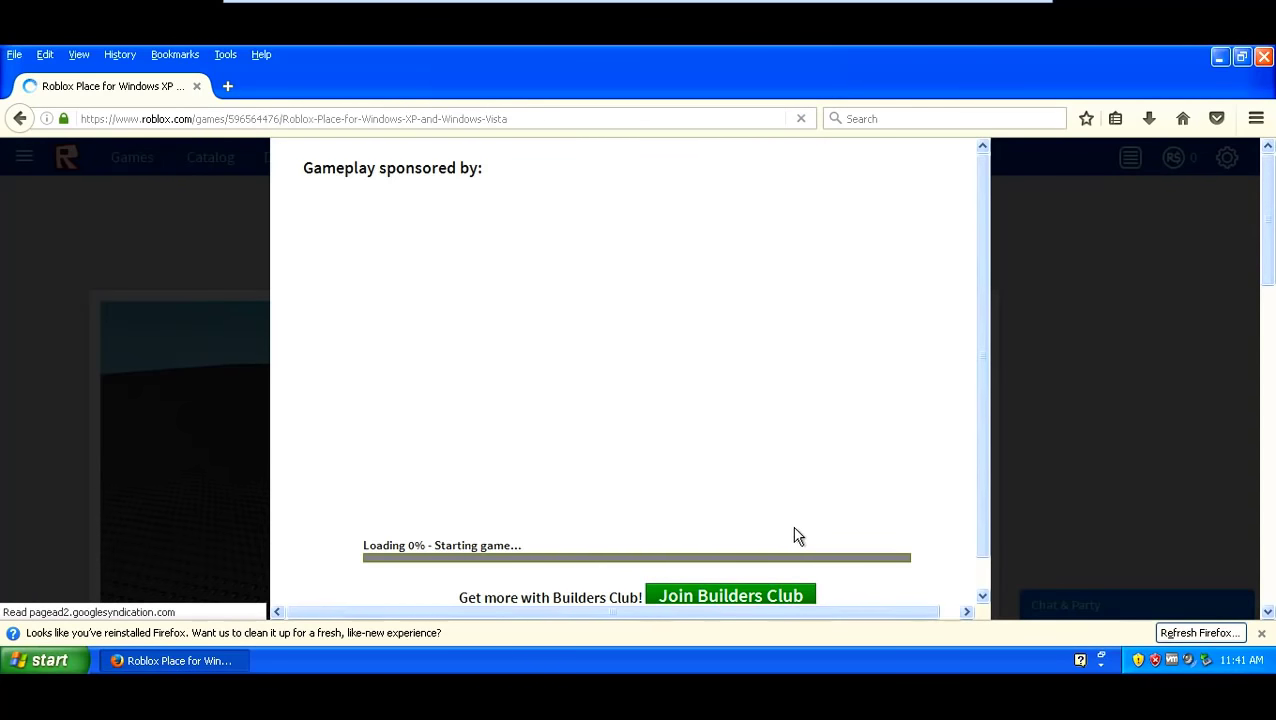
pyautogui.click(1261, 633)
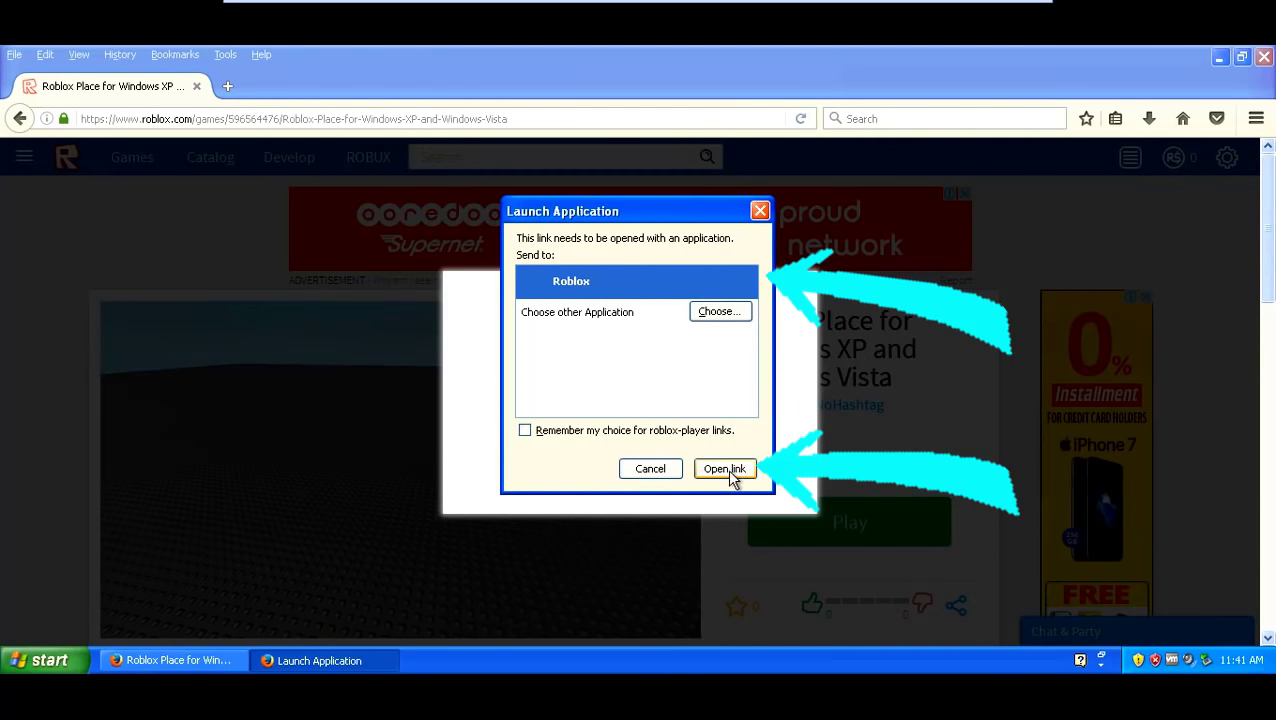
pyautogui.click(729, 471)
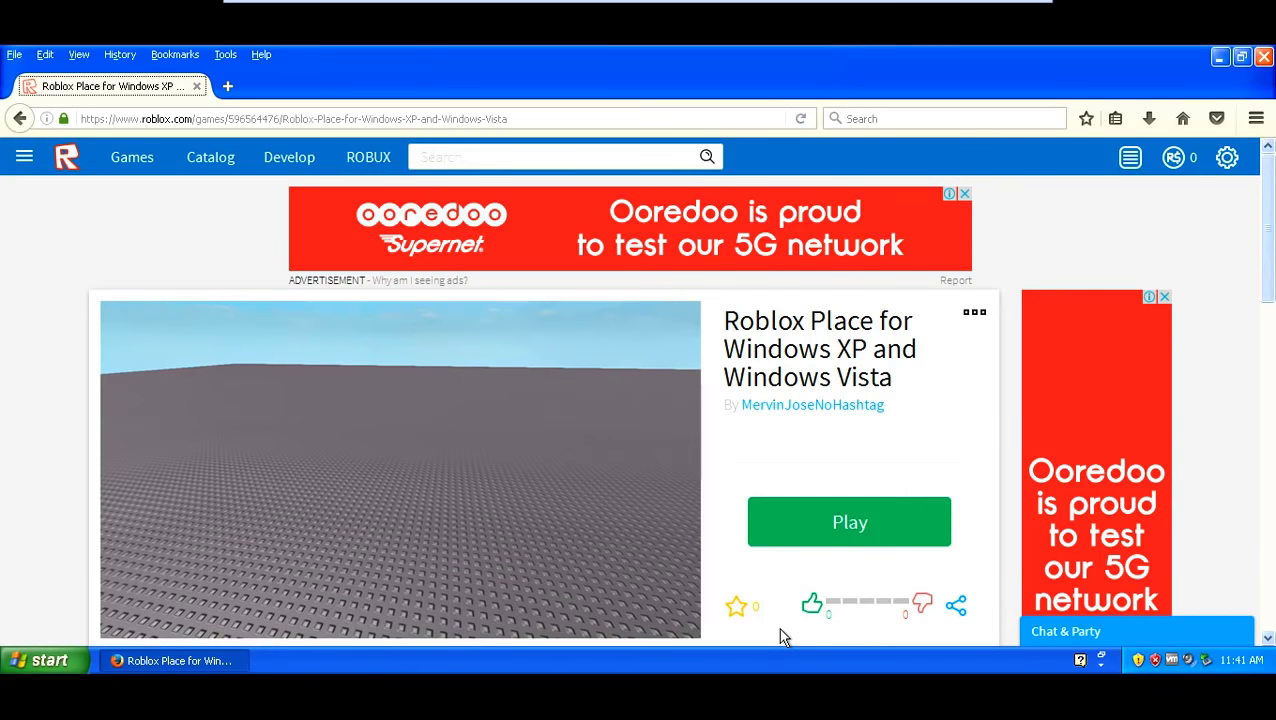
pyautogui.scroll(-2, 666, 529)
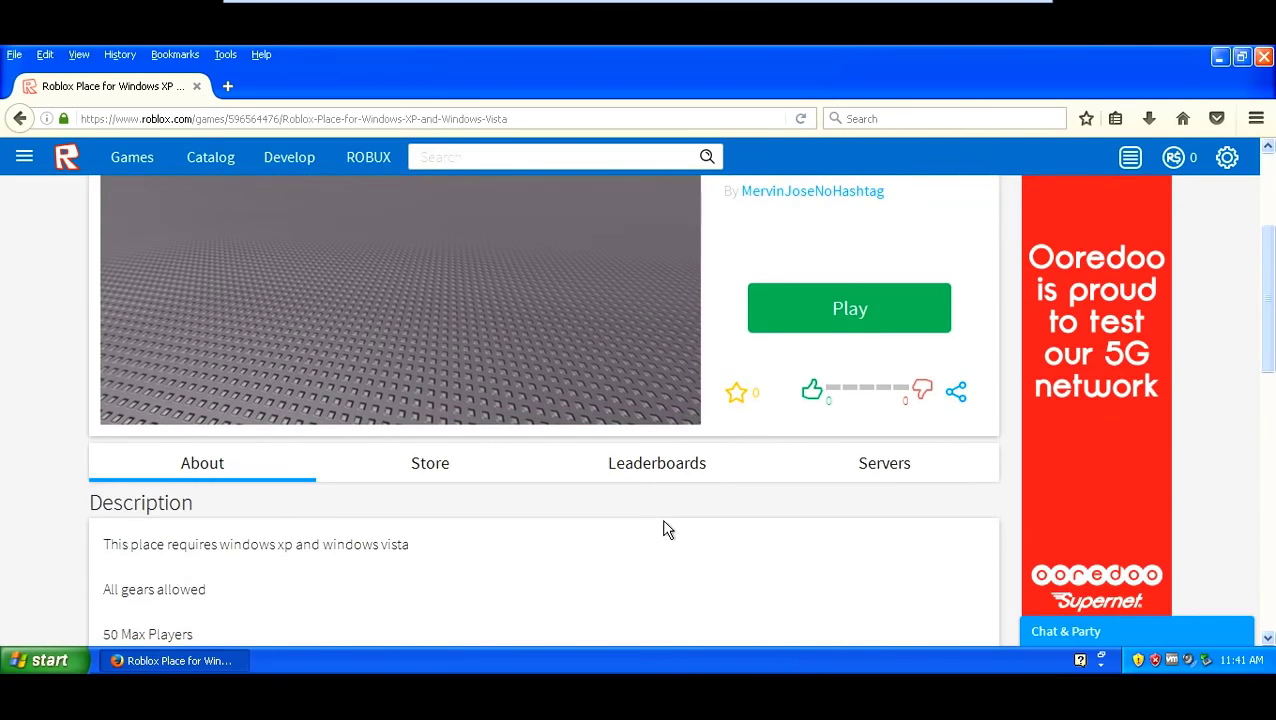
pyautogui.scroll(-5, 666, 529)
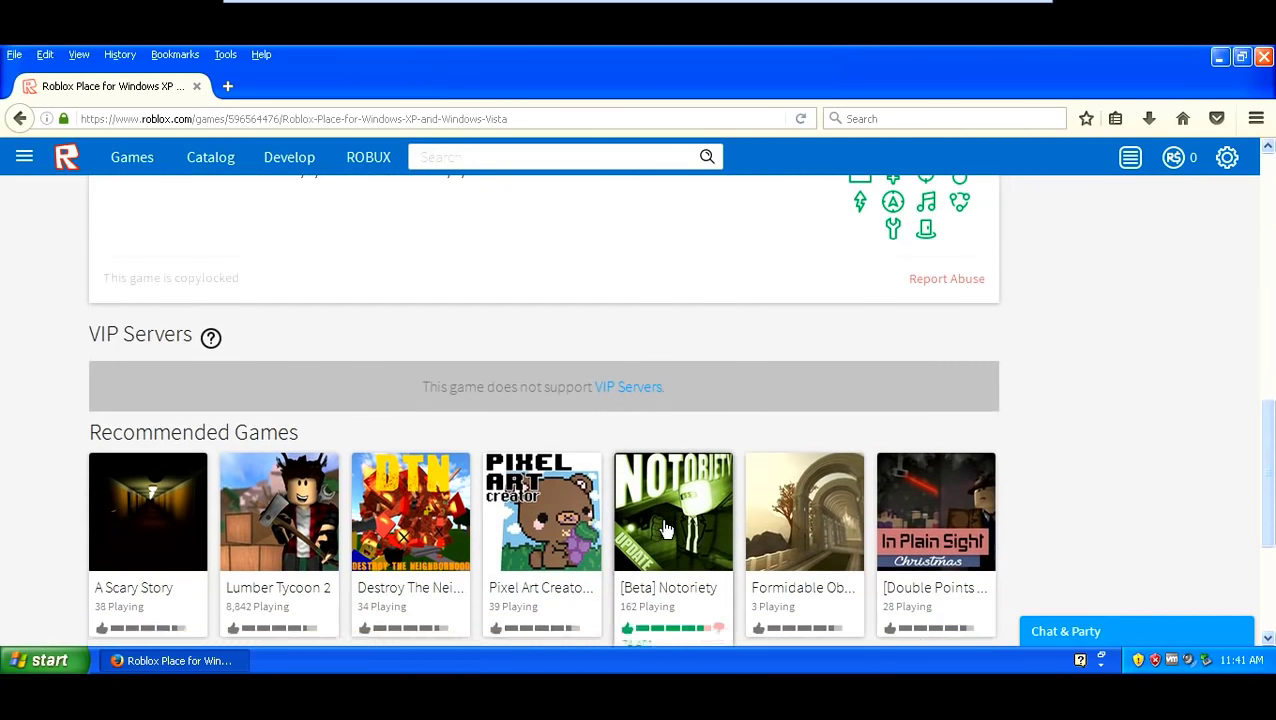
pyautogui.scroll(7, 666, 529)
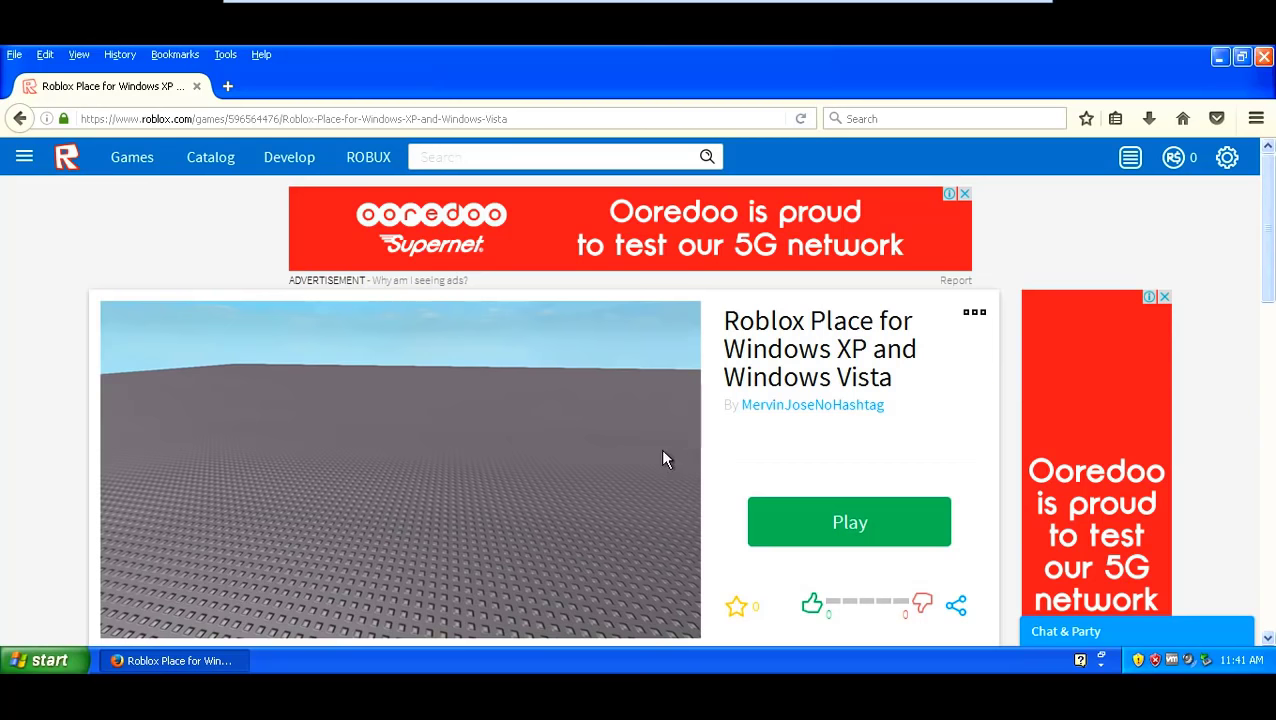
# Open the Windows XP Start menu
pyautogui.click(57, 666)
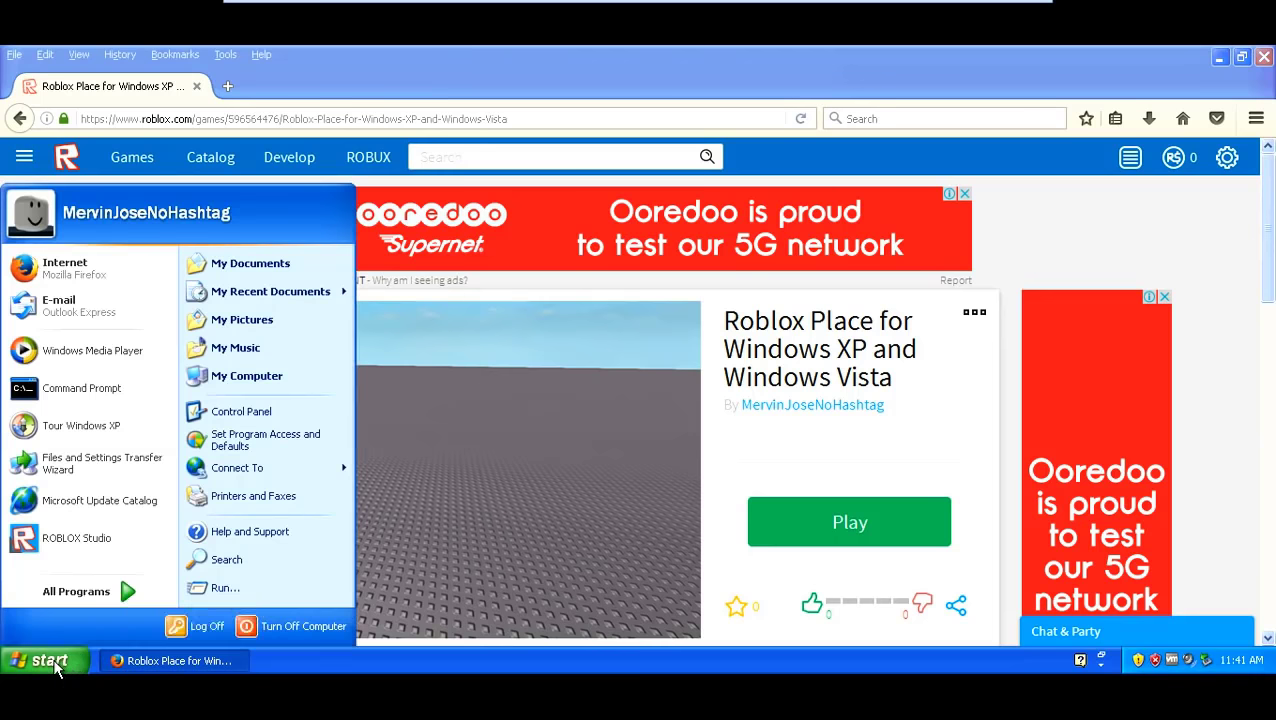